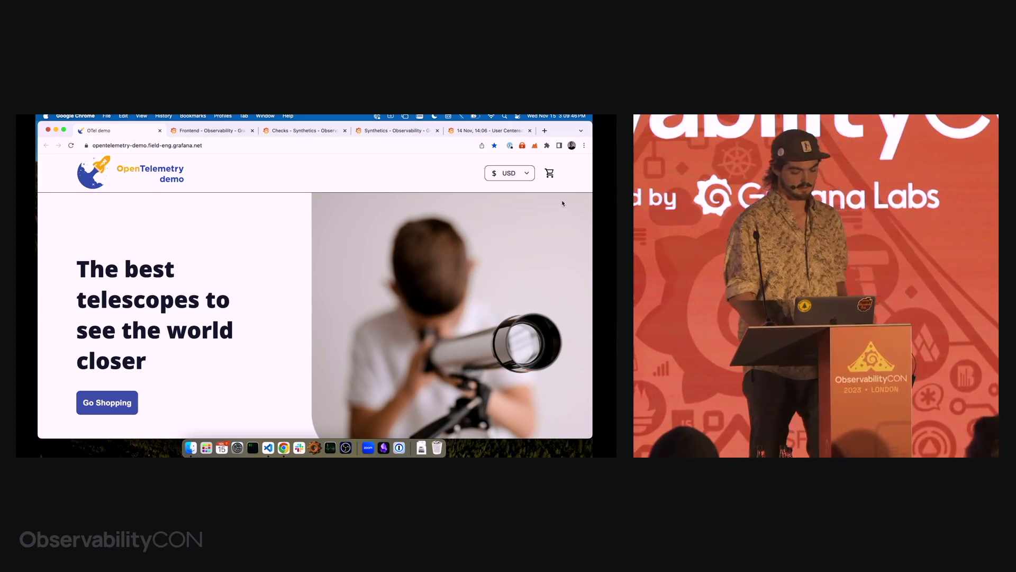
- Browse the Hot Products telescopes, then open the otel-demo-faro overview in Frontend Observability
scroll(314, 365, down, 5)
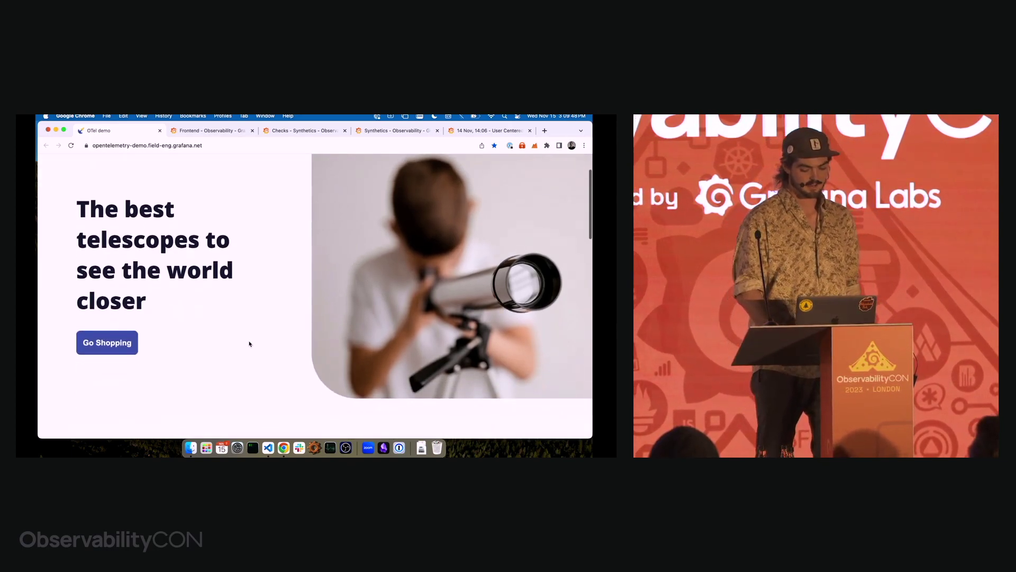
scroll(211, 362, down, 2)
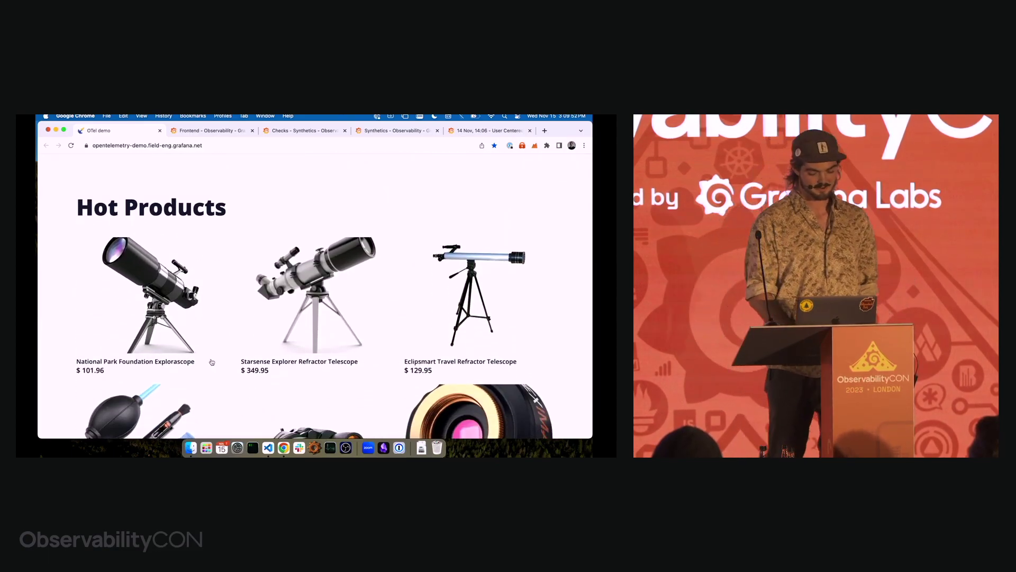
scroll(212, 362, up, 1)
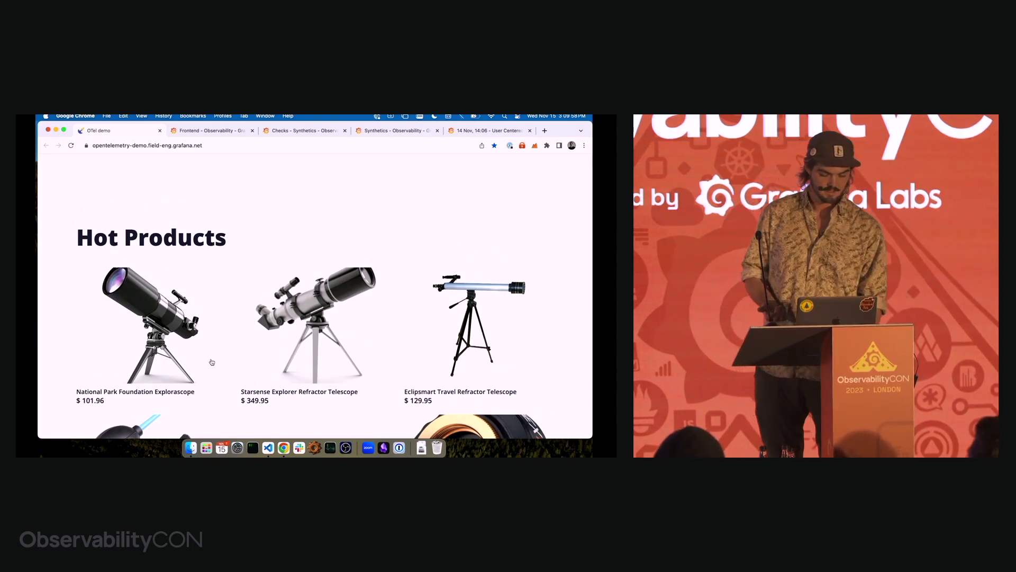
key(ctrl+Tab)
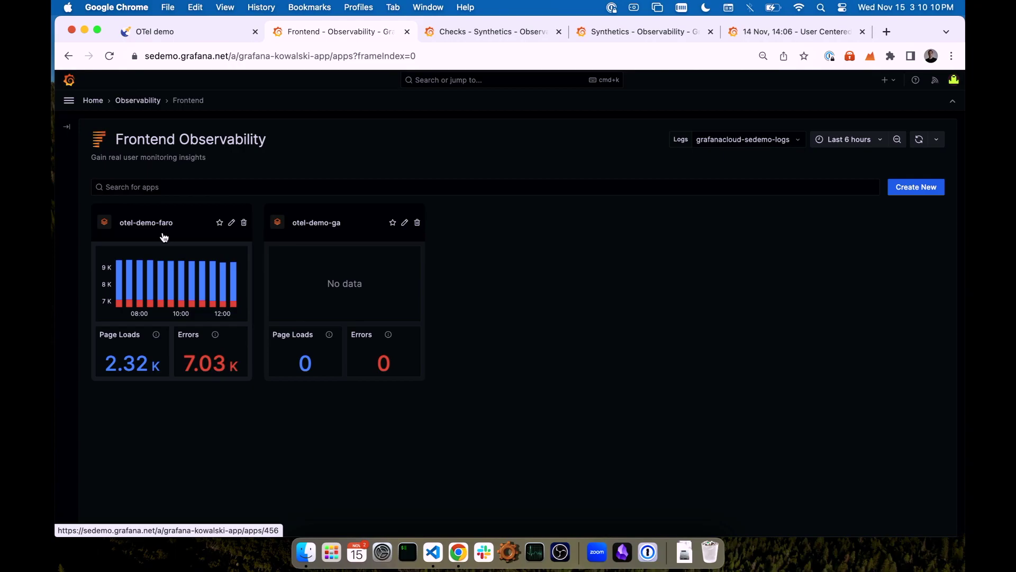
click(164, 236)
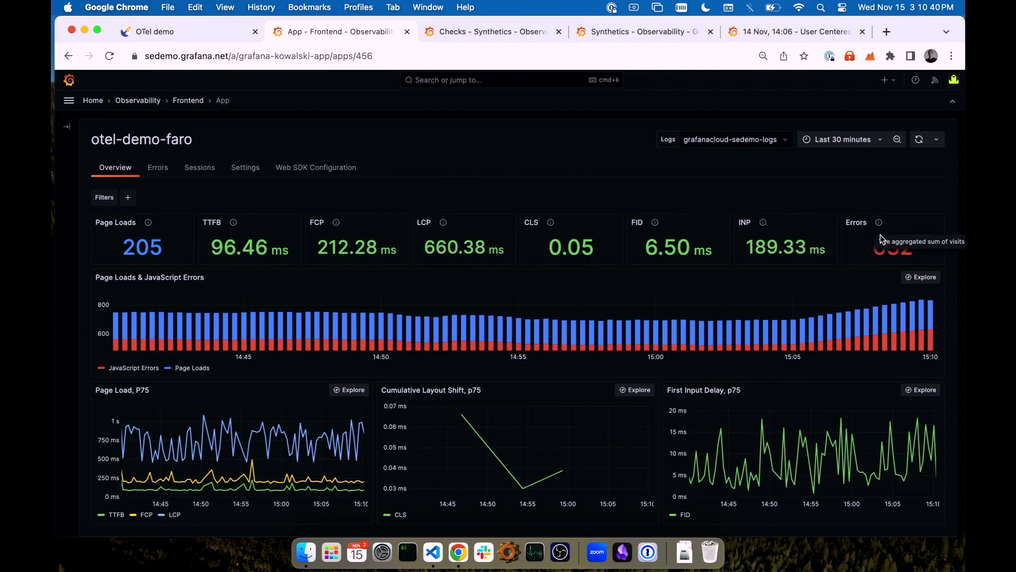
- Show otel-demo-faro's Errors breakdown of top exceptions, URLs and browsers
click(158, 172)
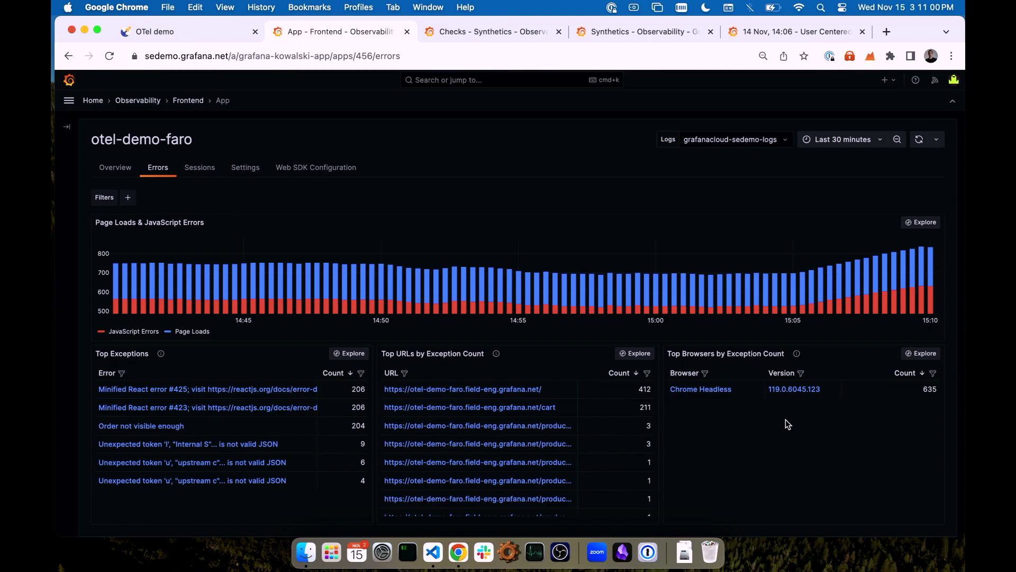
- Filter errors to the /cart URL and inspect the 'Order not visible enough' error
click(512, 411)
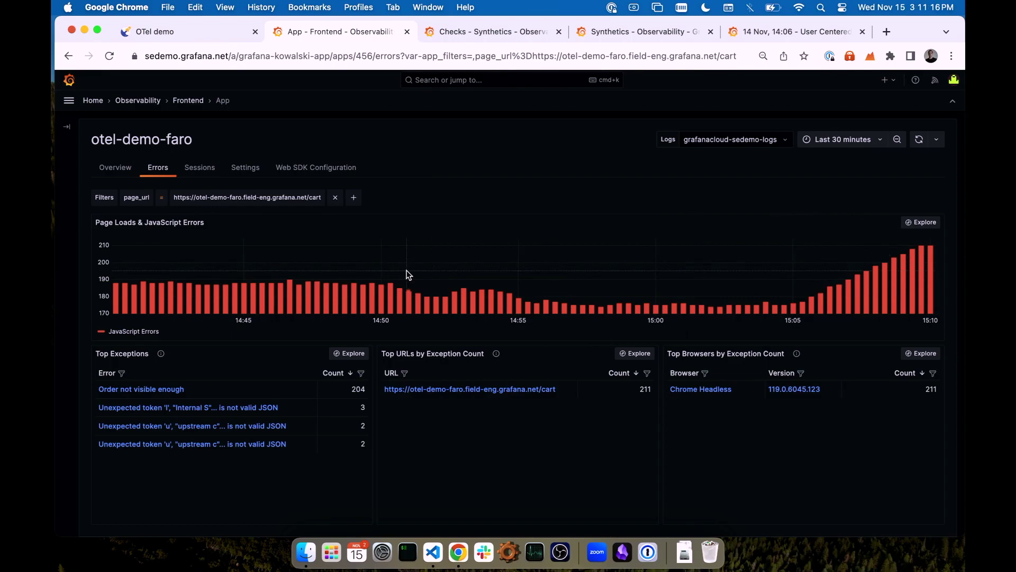
click(173, 390)
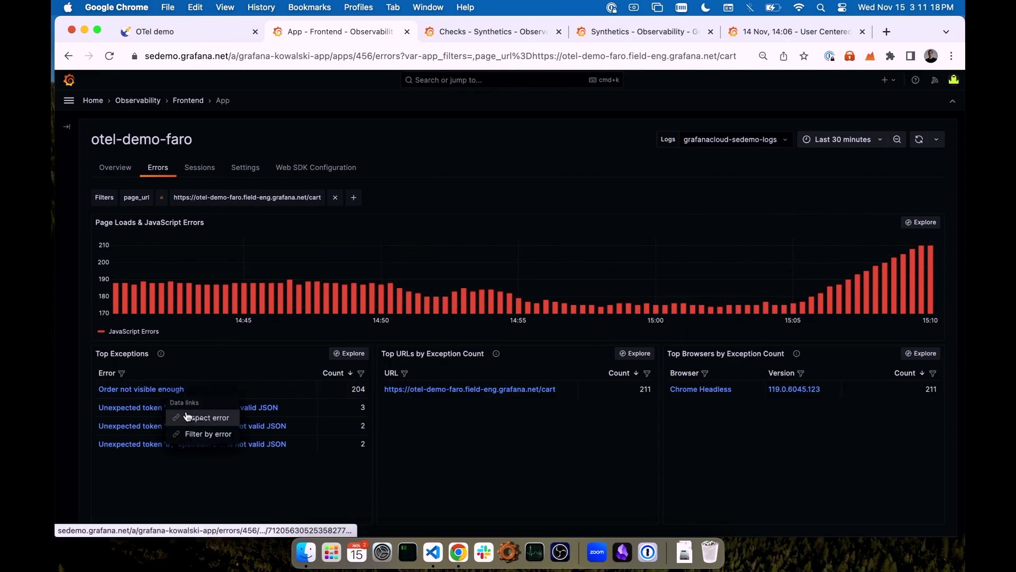
click(188, 420)
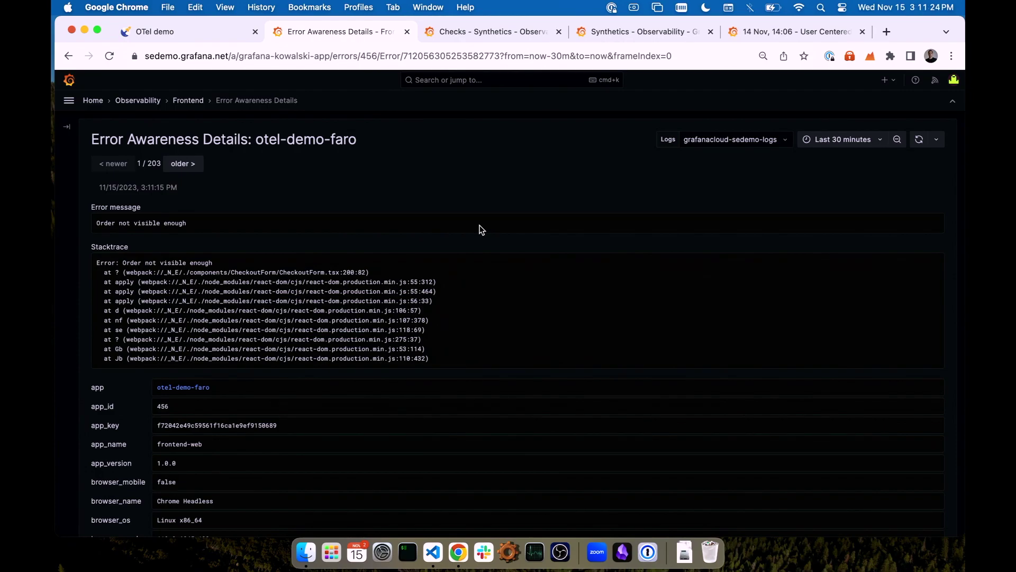
- Scroll through the stacktrace and highlight the CheckoutForm.tsx location
scroll(482, 229, down, 1)
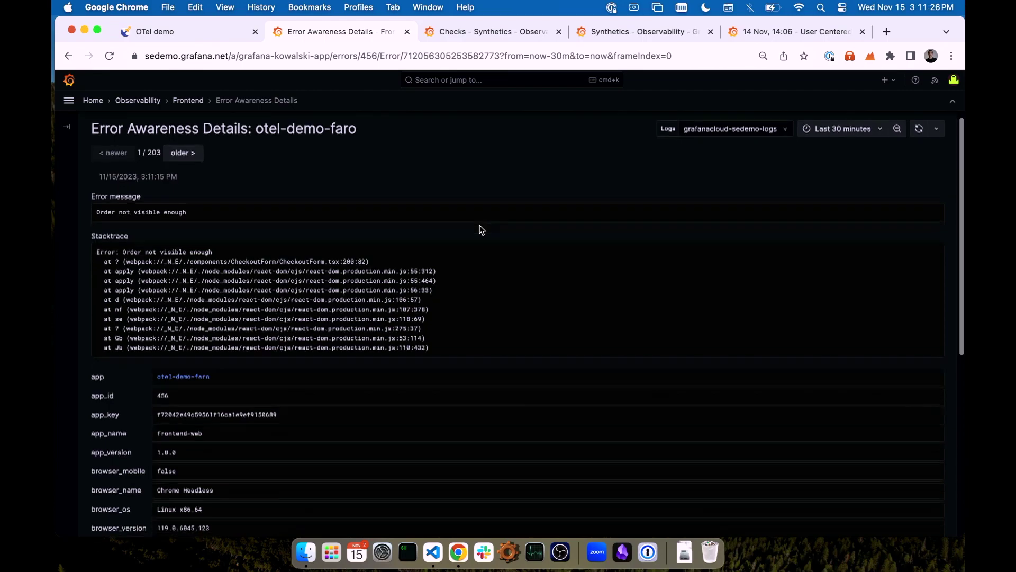
scroll(305, 347, down, 5)
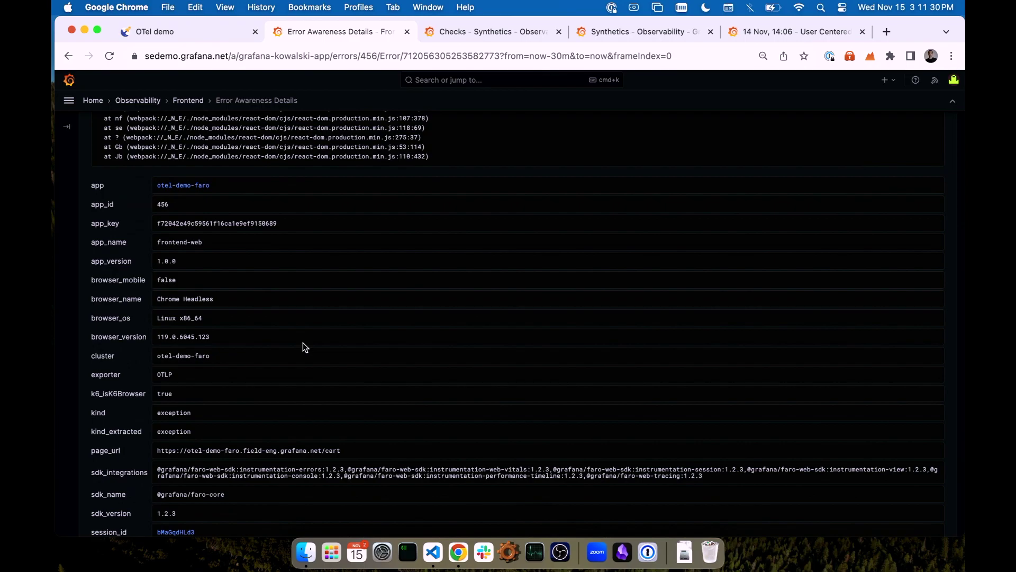
scroll(303, 343, up, 5)
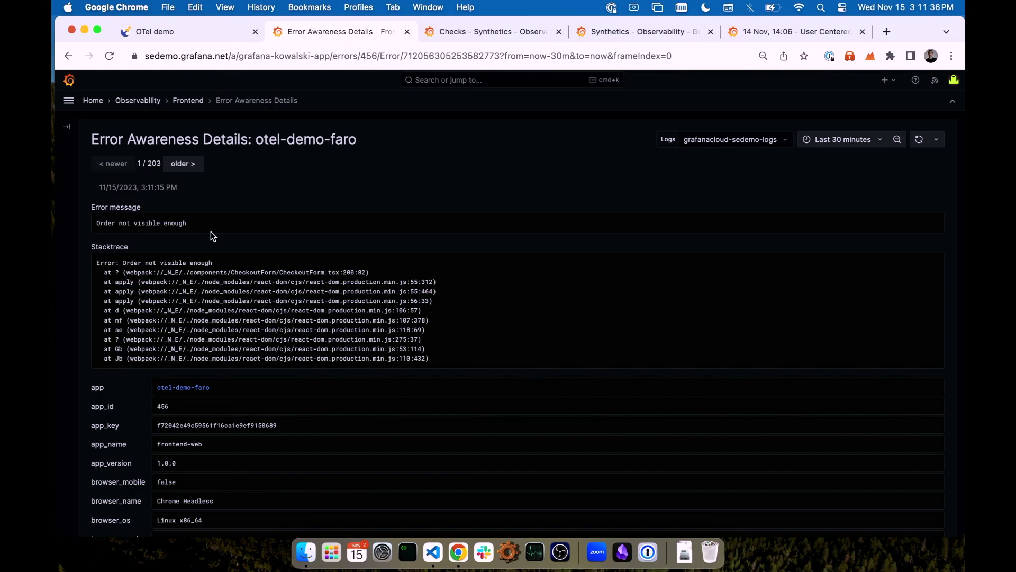
drag(230, 272, 374, 275)
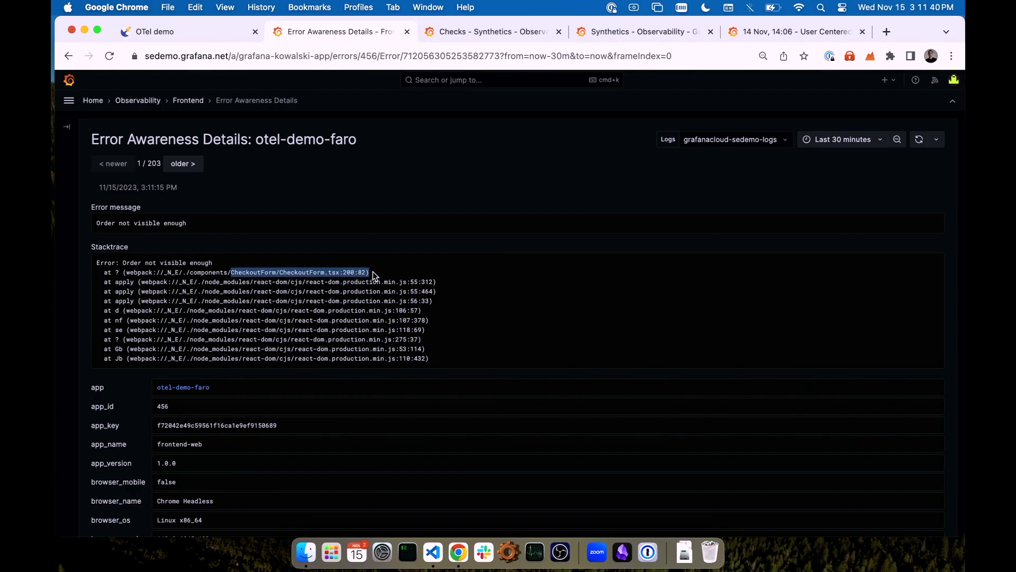
click(372, 271)
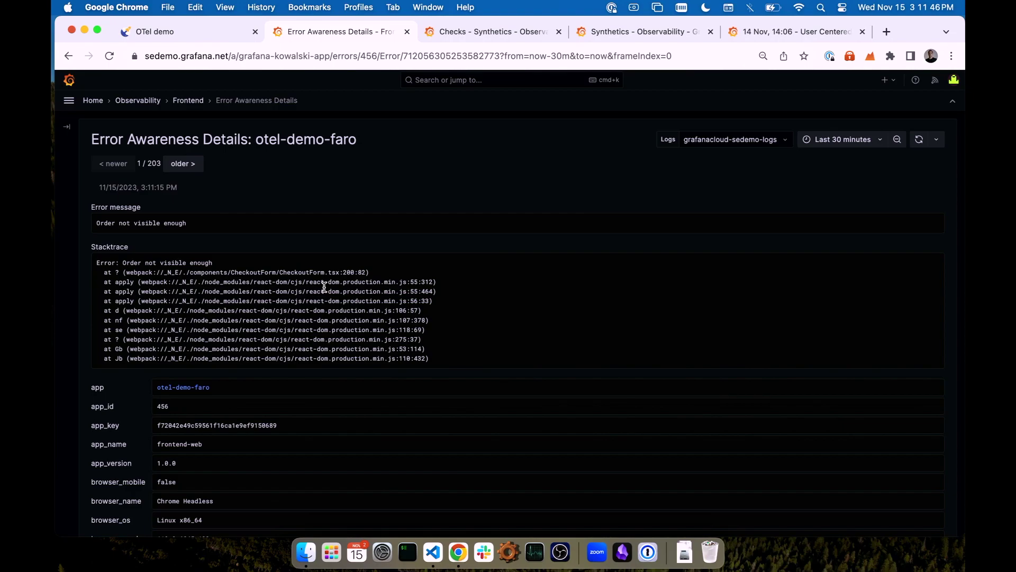
- Check the error's attributes and open the session it came from
scroll(325, 287, down, 8)
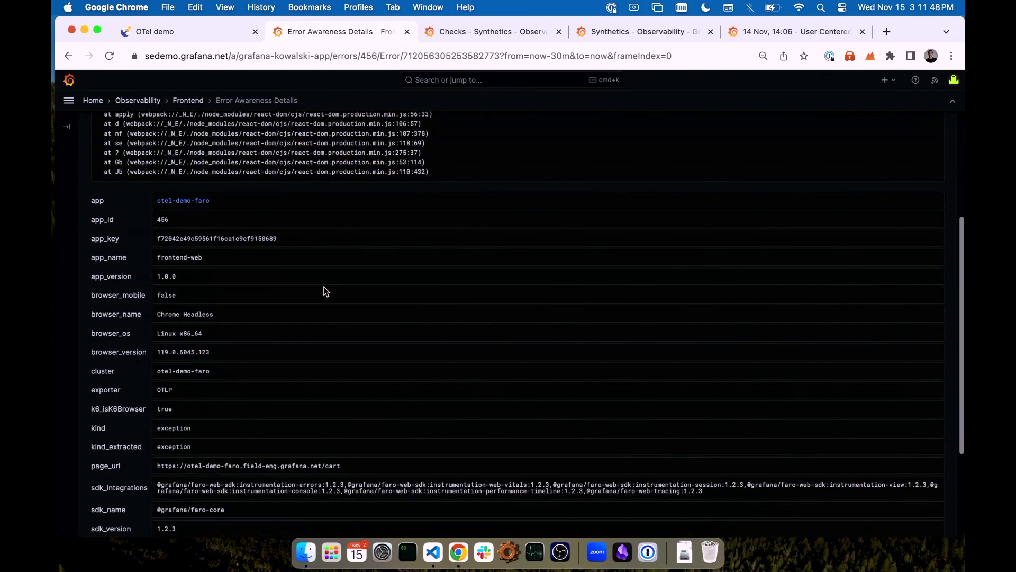
scroll(326, 291, down, 1)
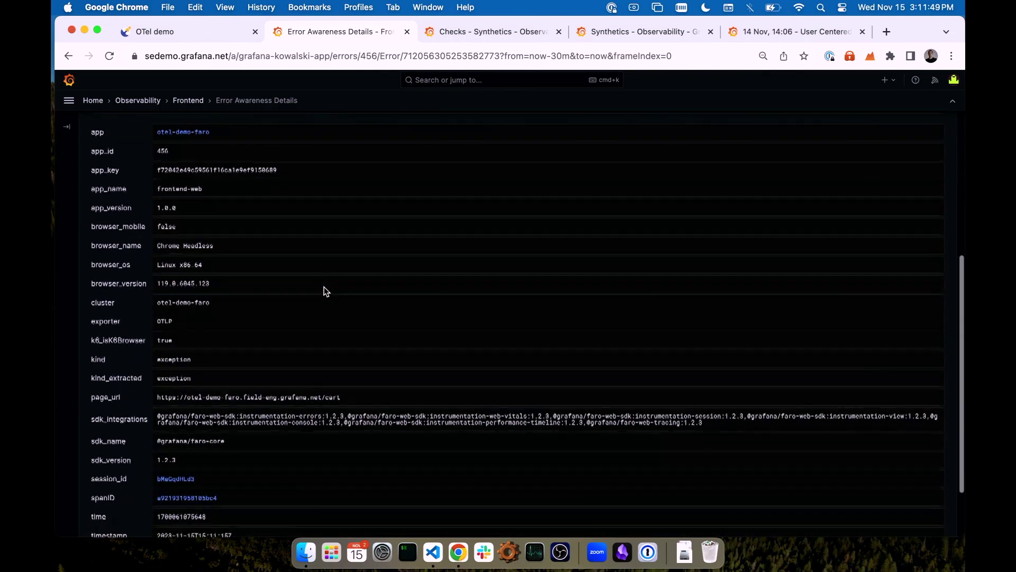
click(176, 479)
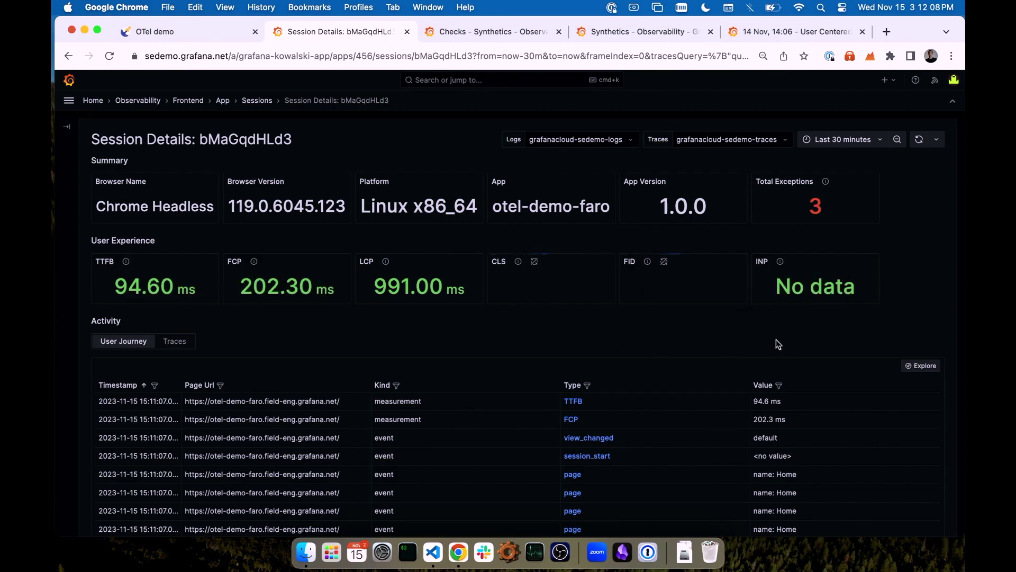
- Sort the User Journey newest first by Timestamp and list the session's 20 frontend-web traces
scroll(787, 342, down, 2)
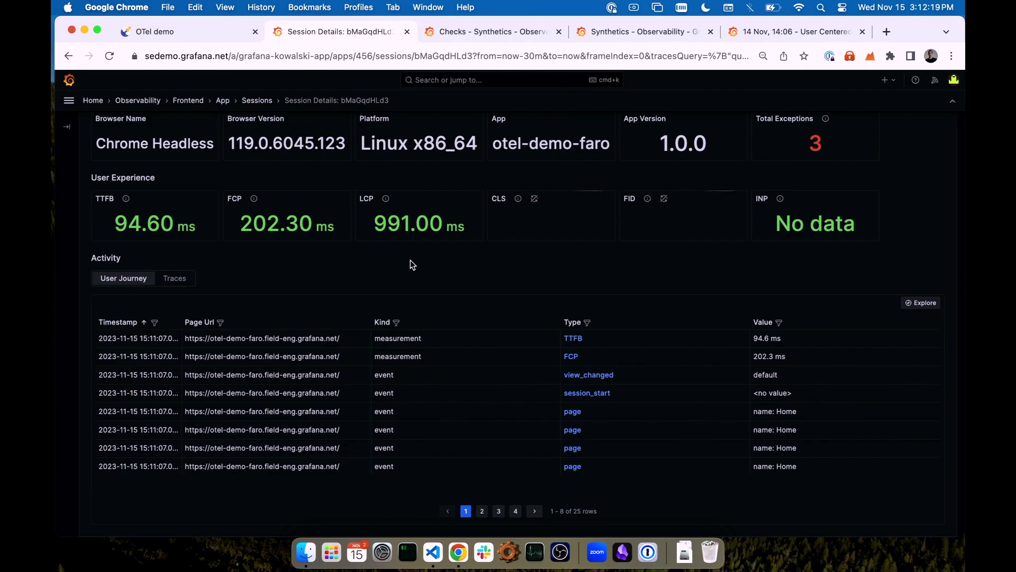
click(118, 322)
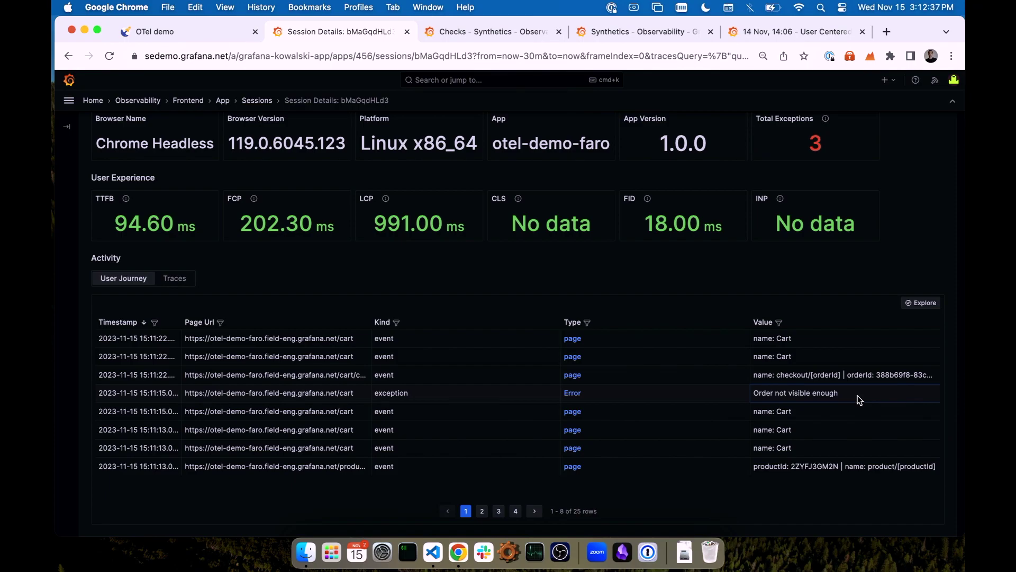
click(174, 279)
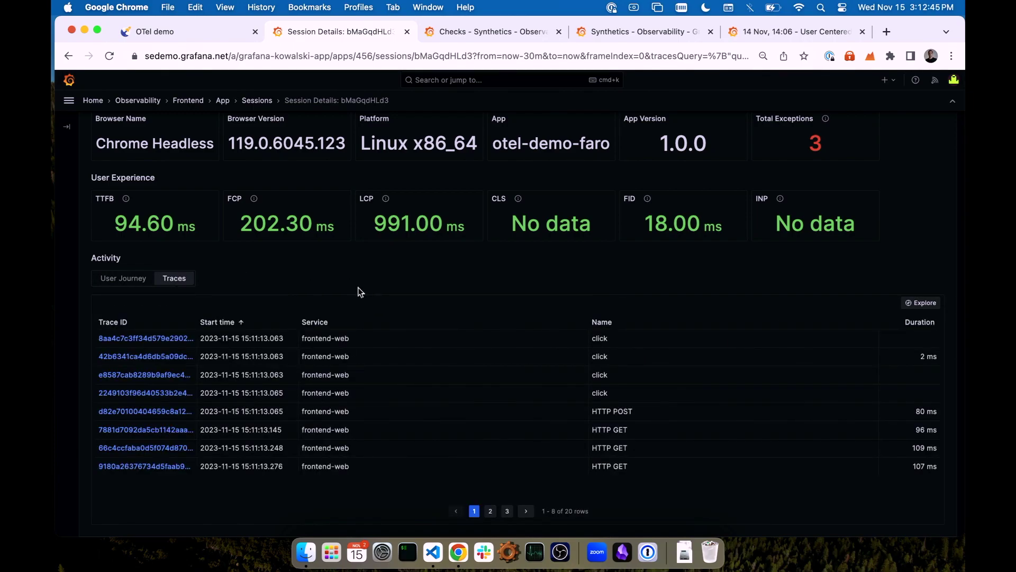
- Inspect the HTTP POST cart trace's spans, then go to Frontend > Error Awareness
click(159, 412)
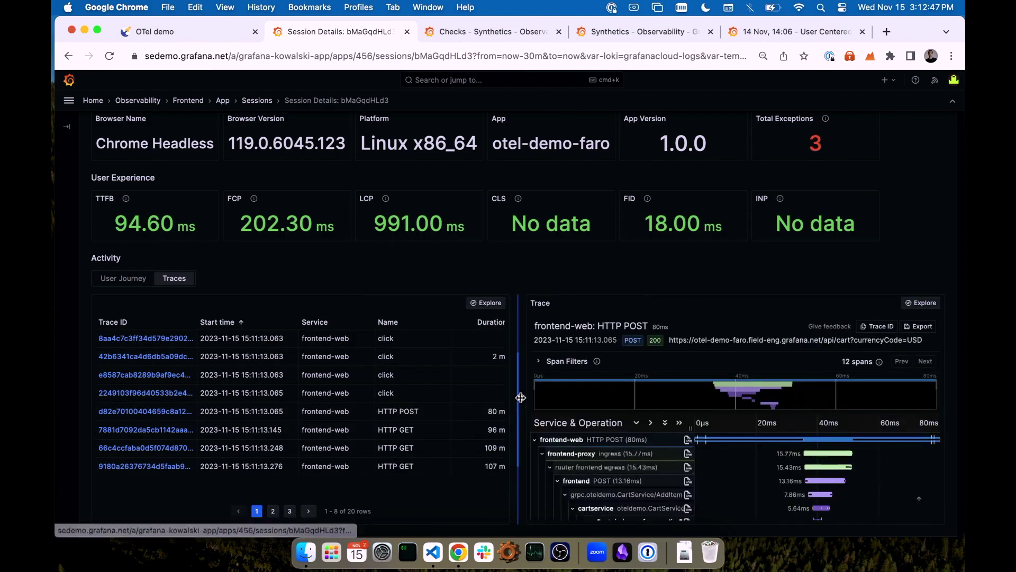
scroll(450, 417, down, 3)
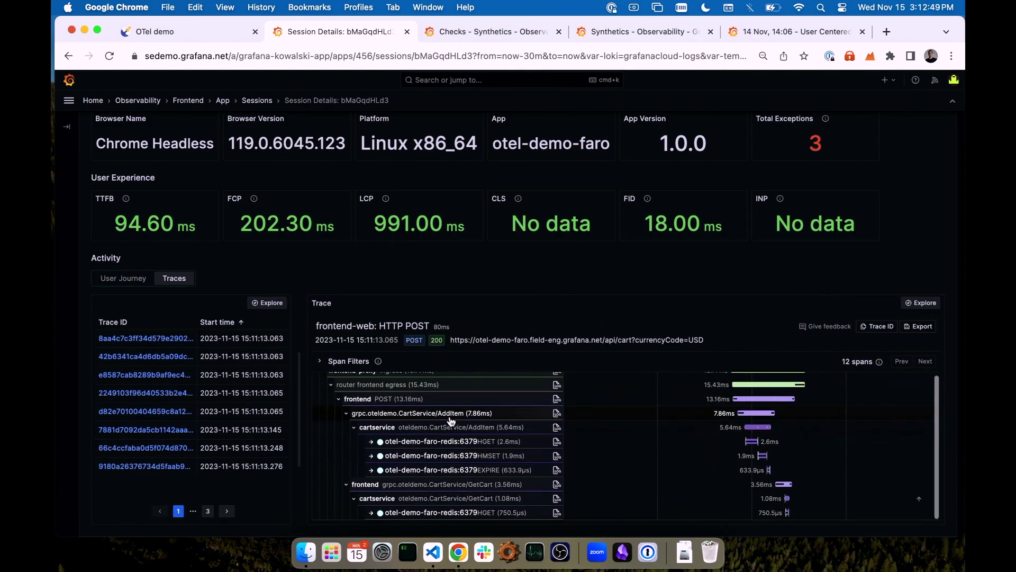
scroll(450, 418, up, 3)
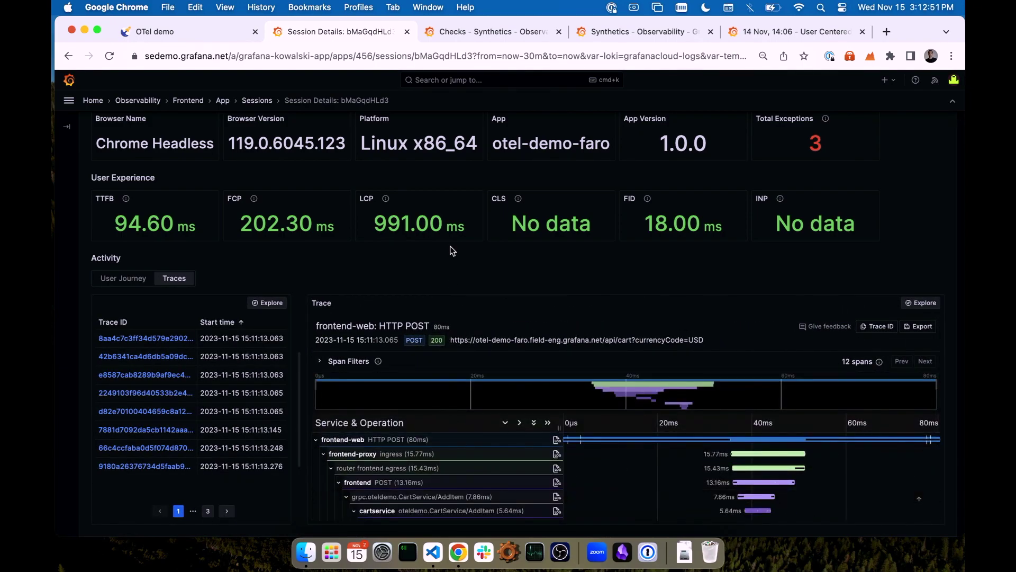
scroll(452, 250, up, 2)
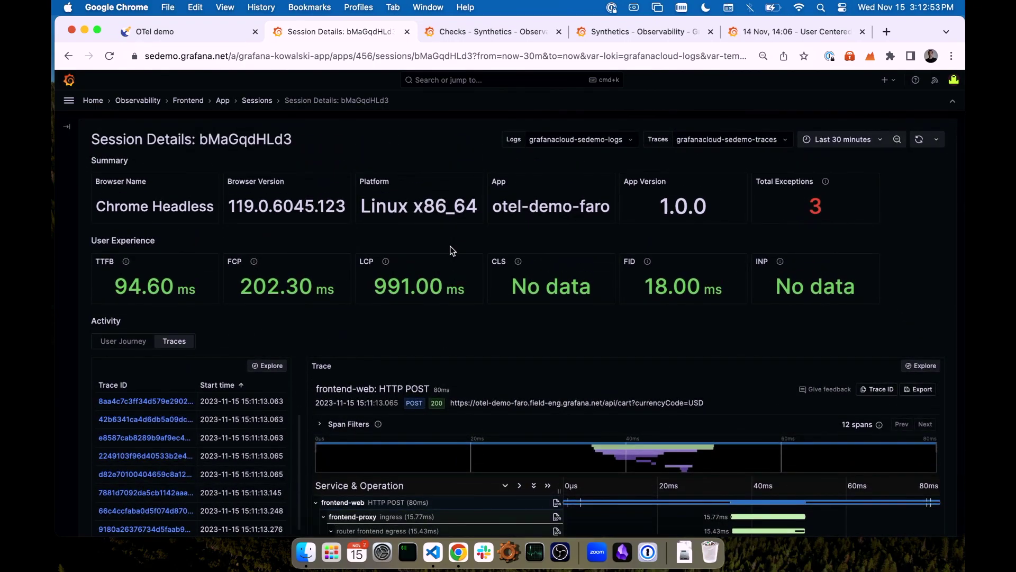
click(67, 127)
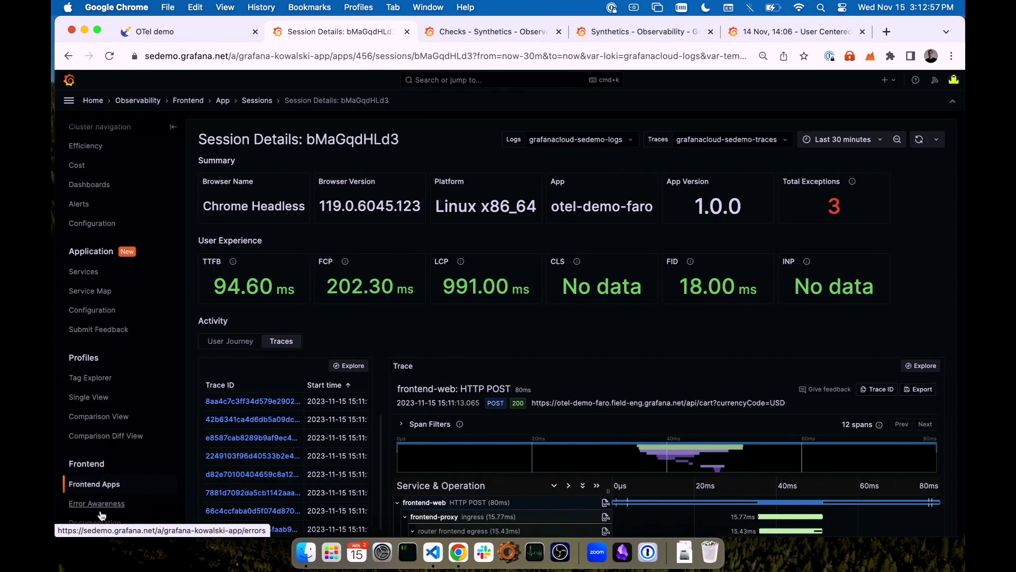
click(103, 509)
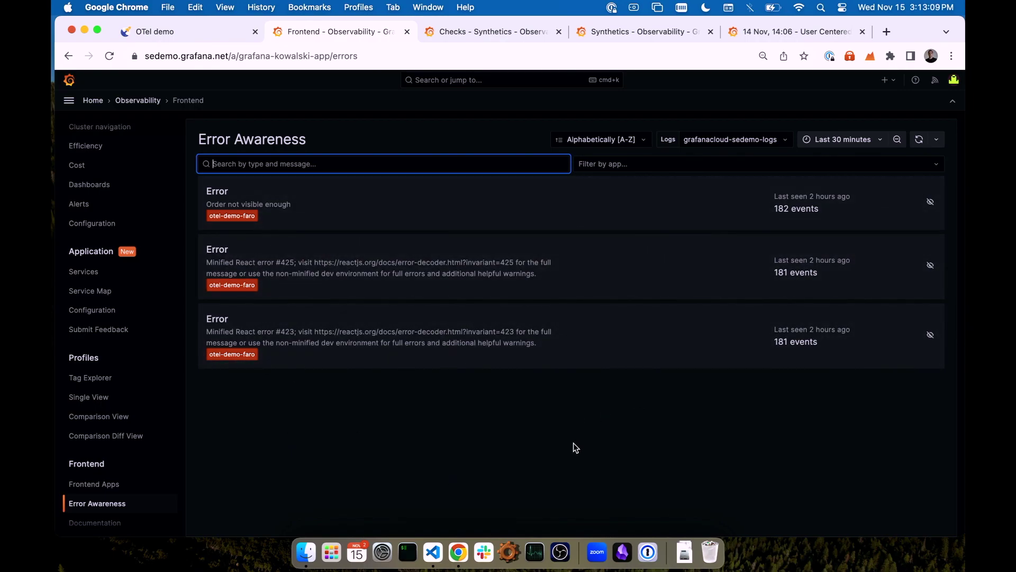
- Watch the 'Order not visible enough' error and return to otel-demo-faro's cart-filtered Errors view
click(931, 201)
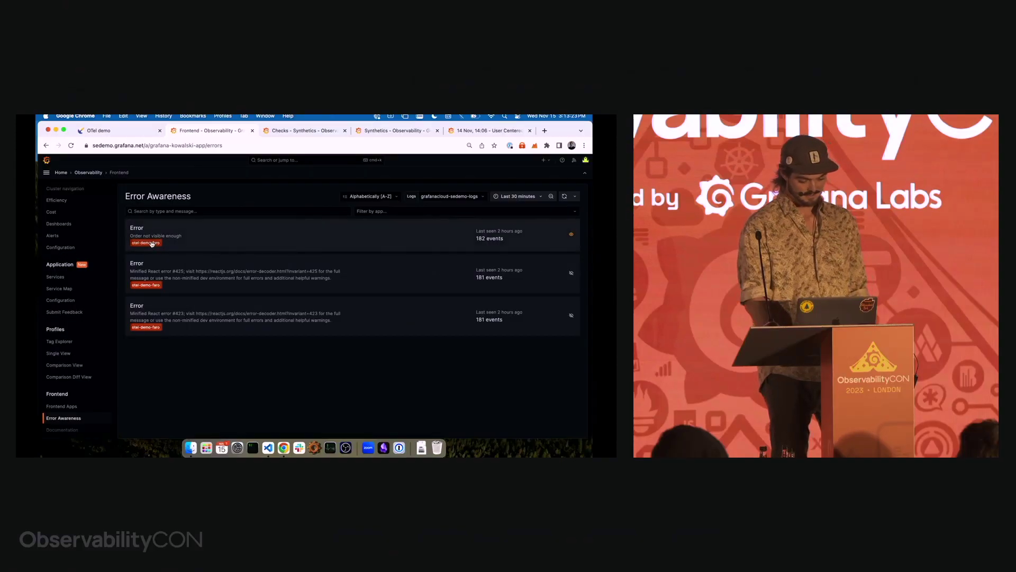
click(236, 217)
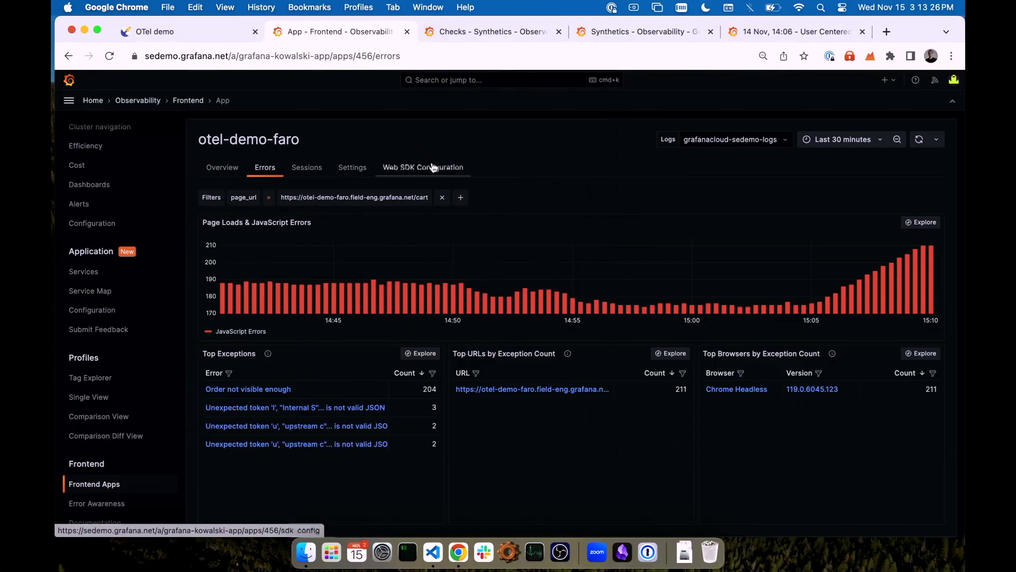
- Copy the NPM initialization snippet from otel-demo-faro's Web SDK Configuration
click(268, 214)
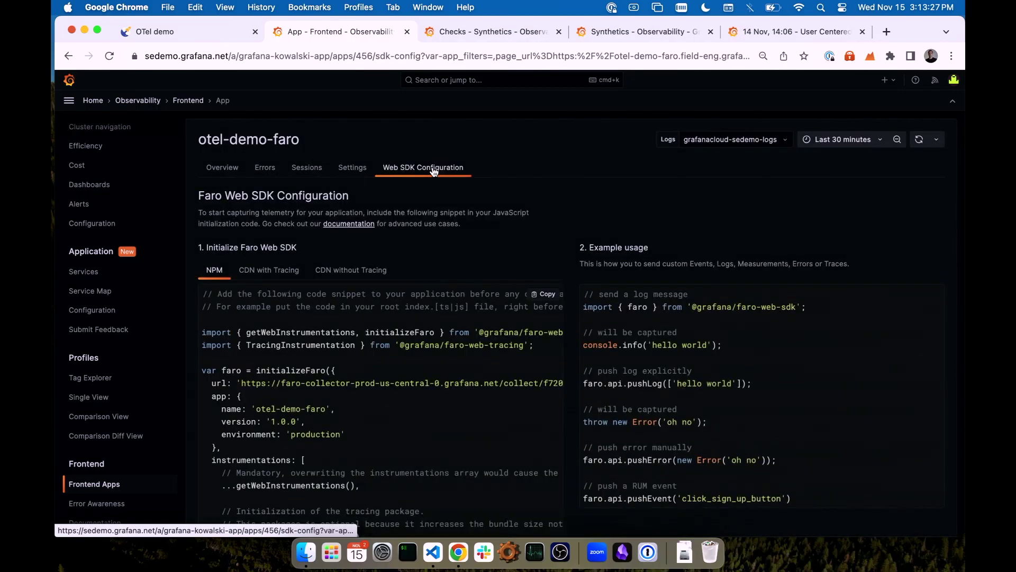
scroll(509, 232, down, 2)
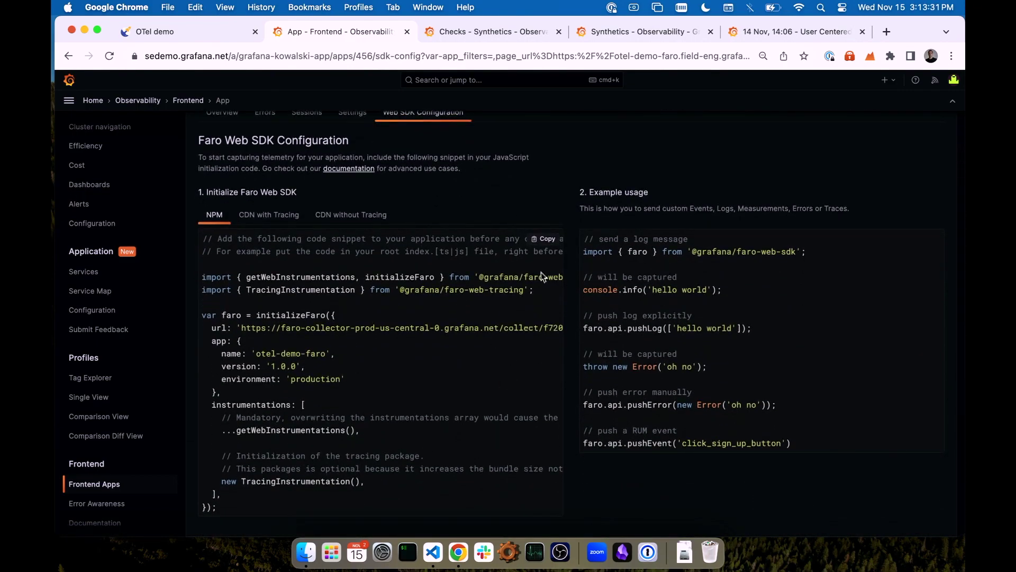
click(544, 239)
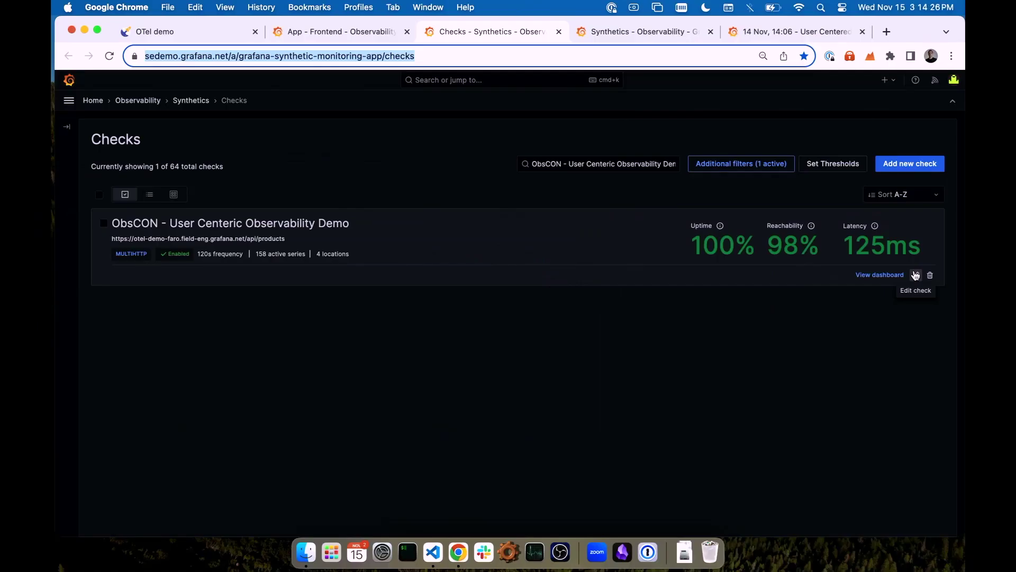
- Open the ObsCON check editor and review the products request's assertions and extracted variables
click(915, 274)
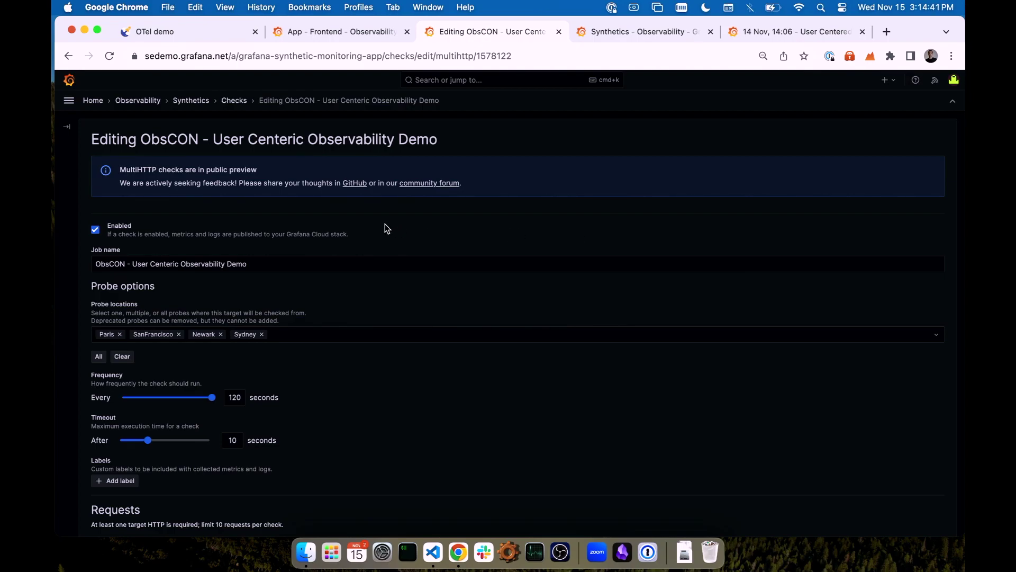
scroll(387, 228, down, 3)
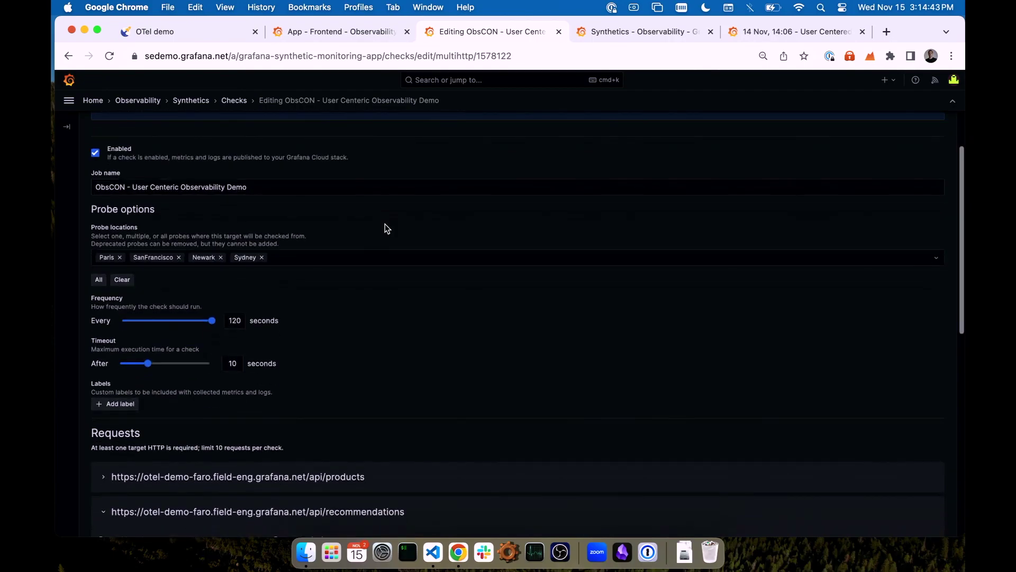
scroll(333, 271, down, 2)
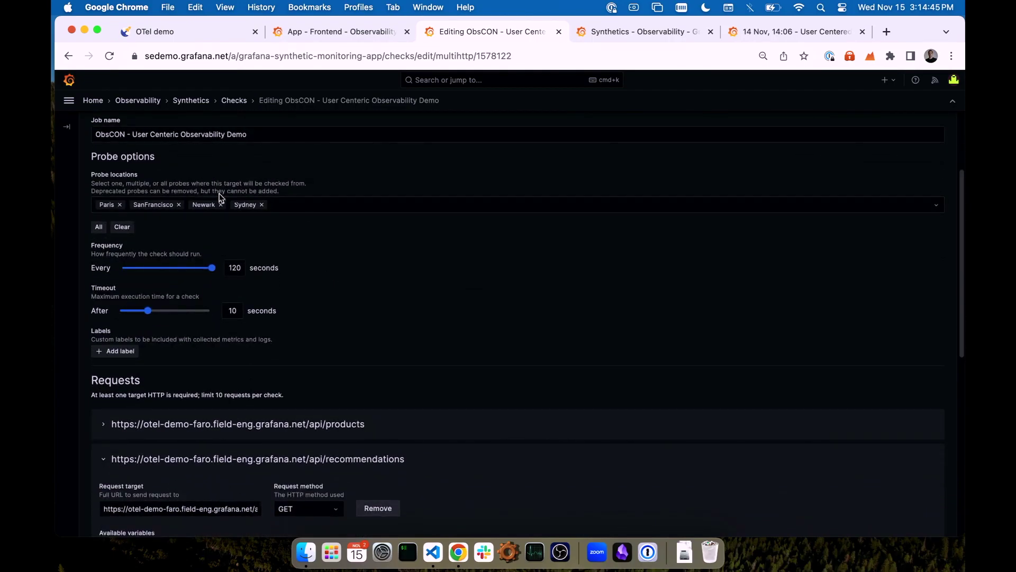
scroll(266, 283, down, 6)
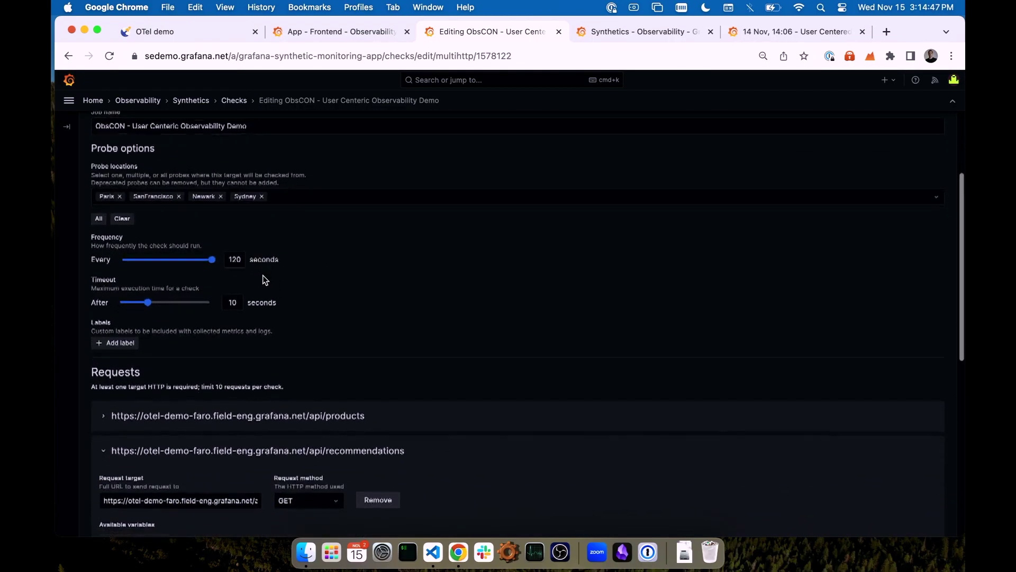
click(392, 274)
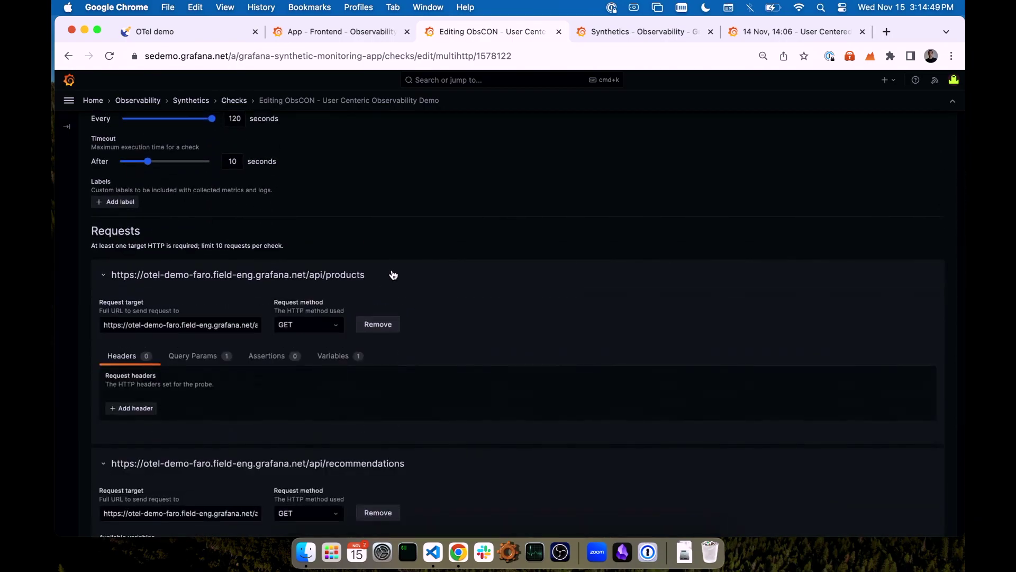
scroll(453, 193, down, 3)
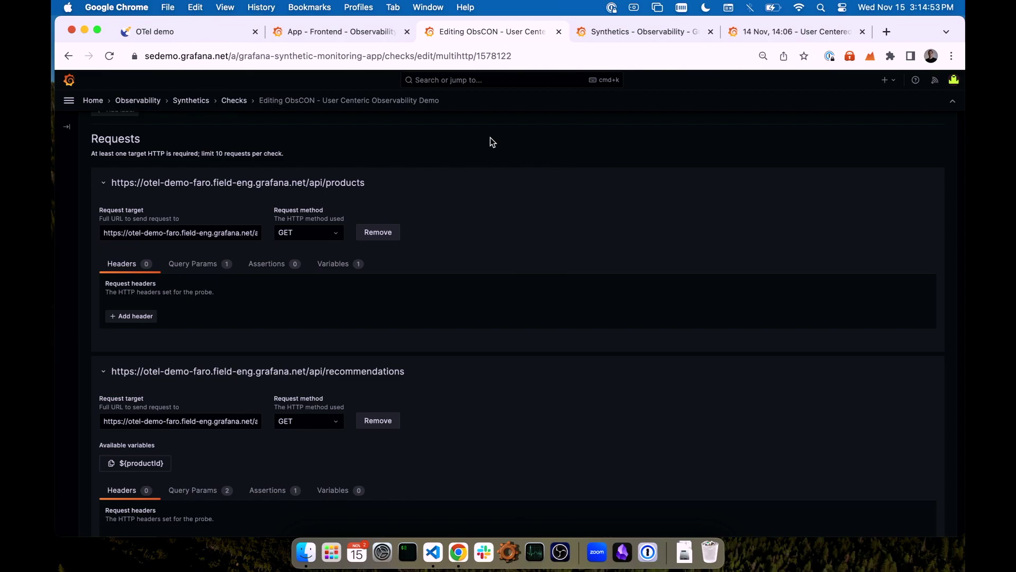
click(267, 264)
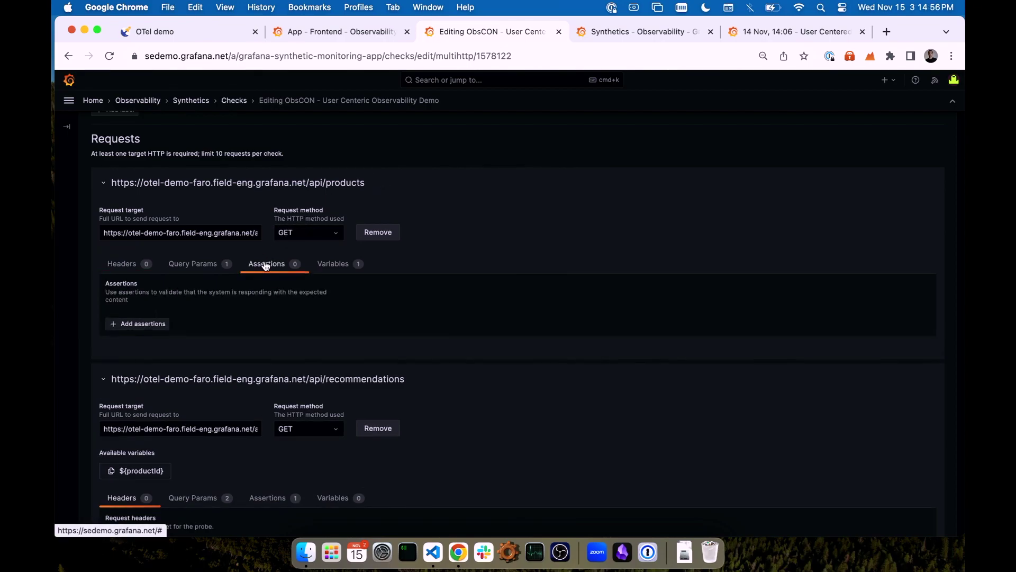
click(341, 267)
- Review the recommendations request's productId query parameter and its assertions
scroll(628, 173, down, 2)
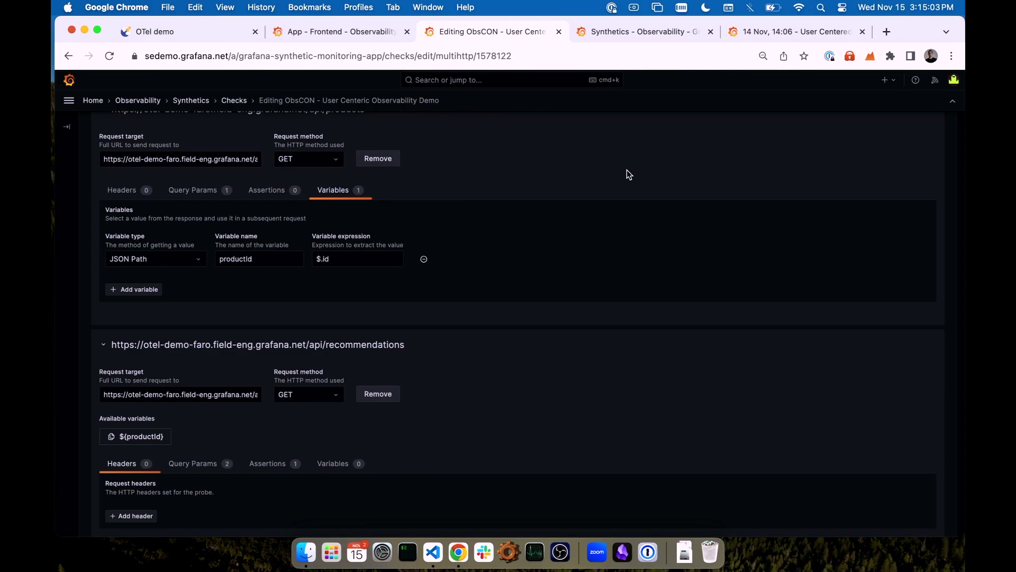
scroll(627, 174, down, 3)
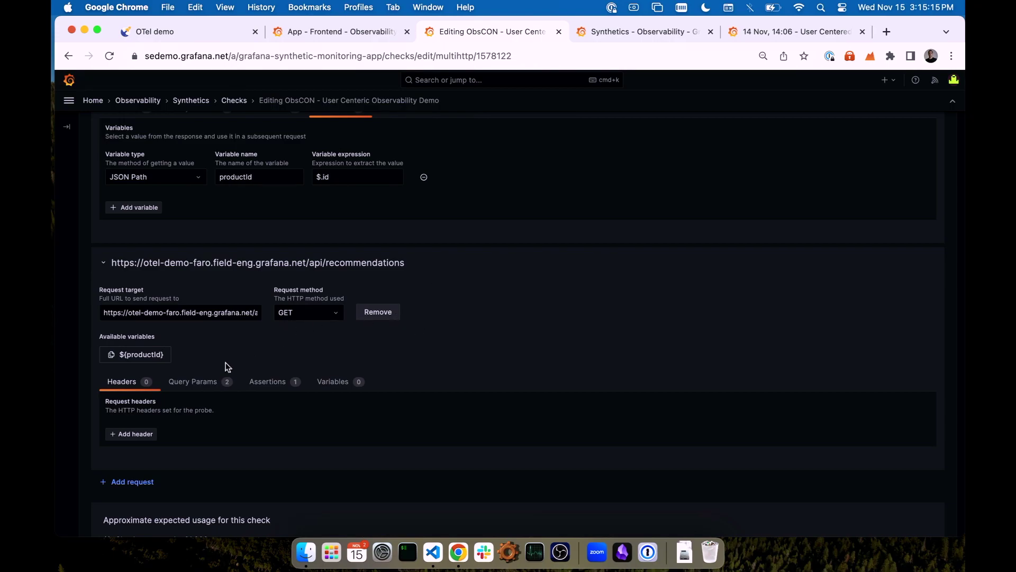
click(191, 382)
scroll(405, 369, down, 2)
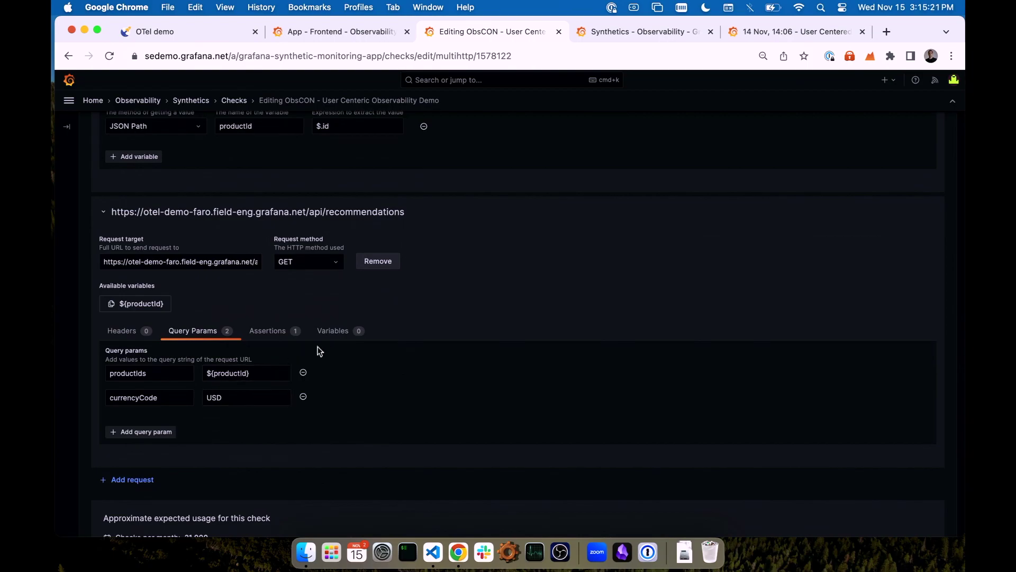
click(266, 332)
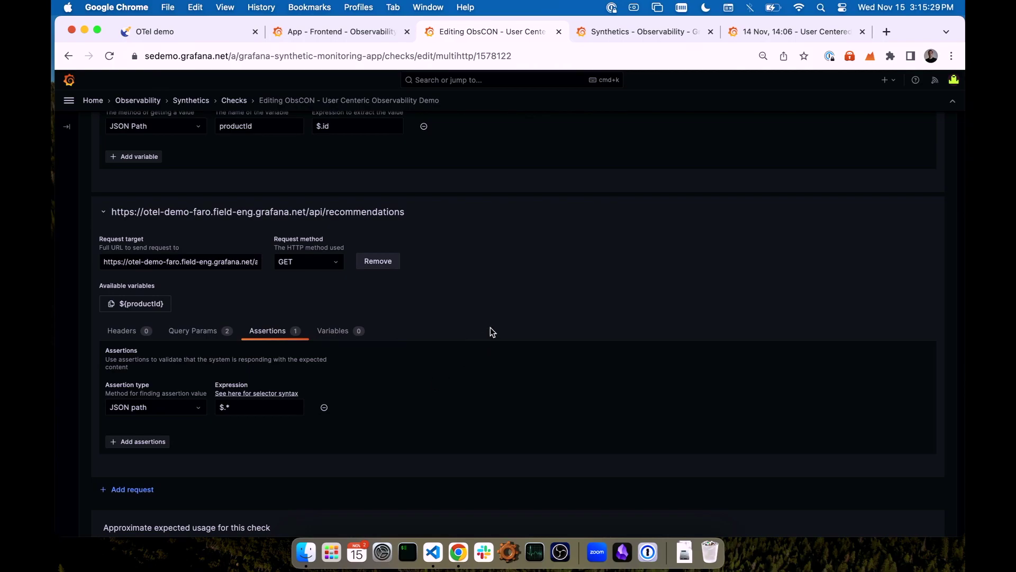
scroll(490, 327, down, 5)
scroll(446, 299, down, 5)
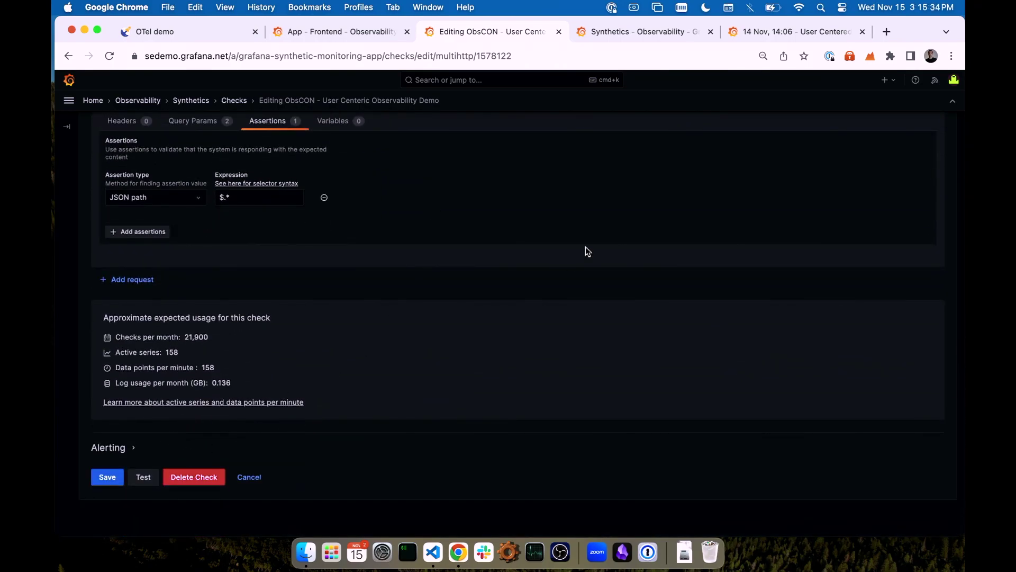
click(608, 31)
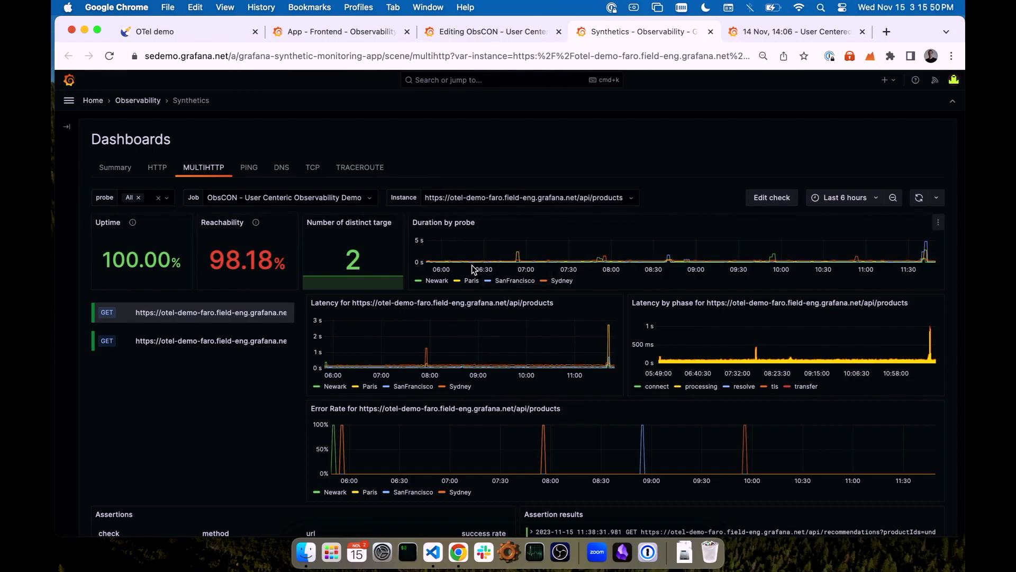
- Show the recommendations request's metrics narrowed to about 09:44–09:59
click(257, 339)
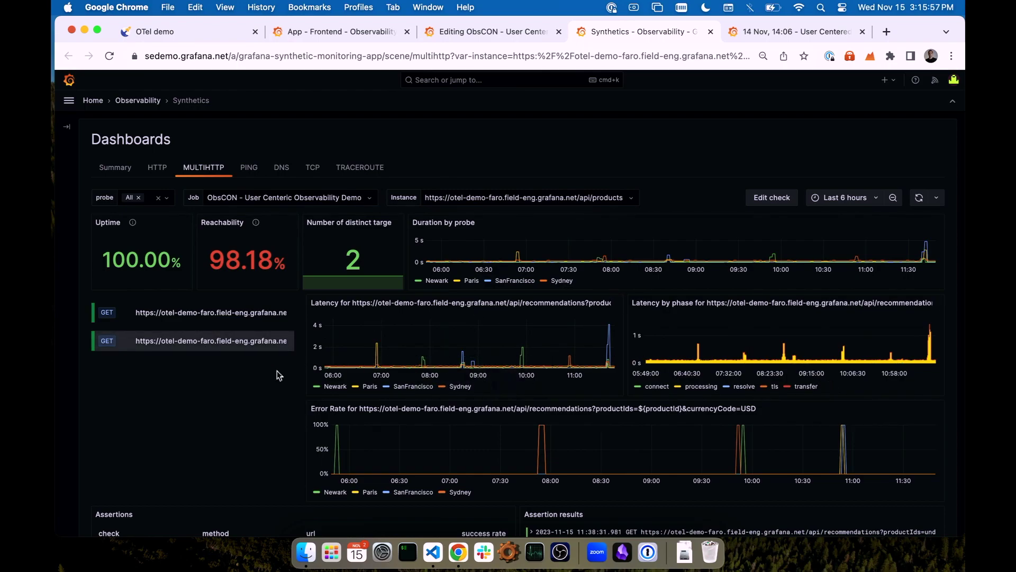
scroll(199, 408, down, 1)
scroll(674, 344, down, 1)
scroll(730, 318, down, 1)
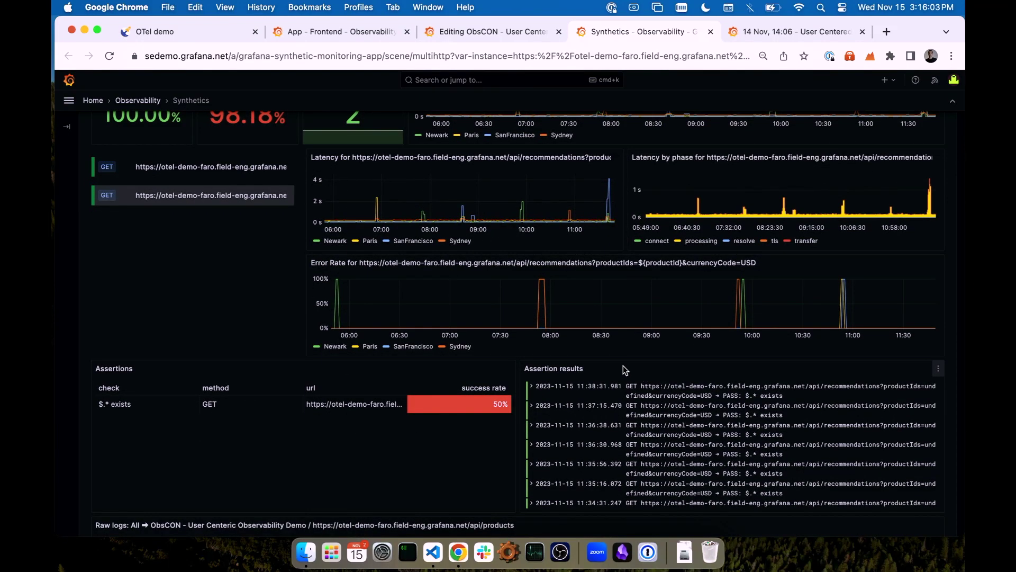
scroll(610, 357, down, 1)
drag(752, 286, 727, 286)
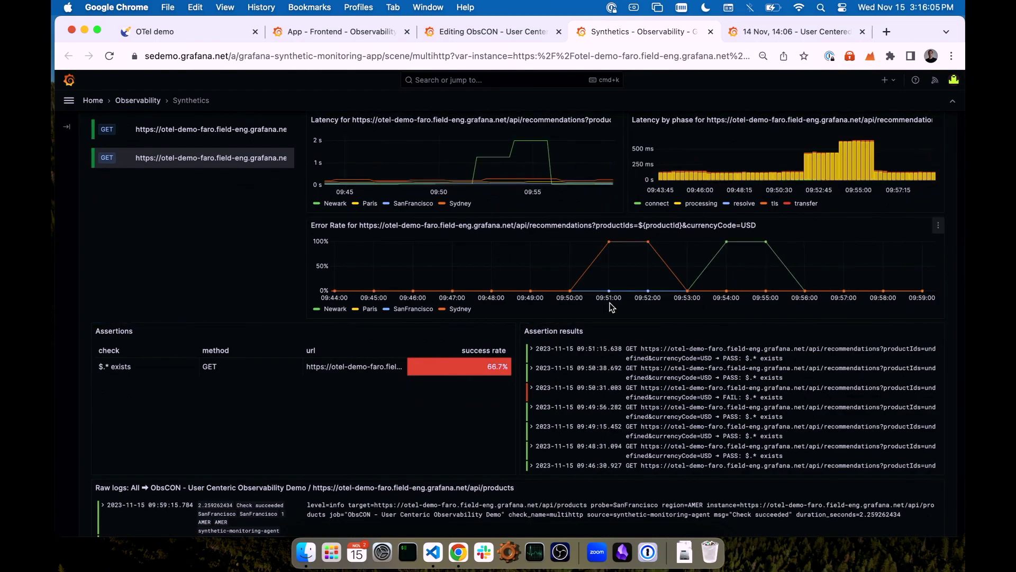
- Expand the failed $.* exists assertion, showing 66.7% success
scroll(688, 381, down, 1)
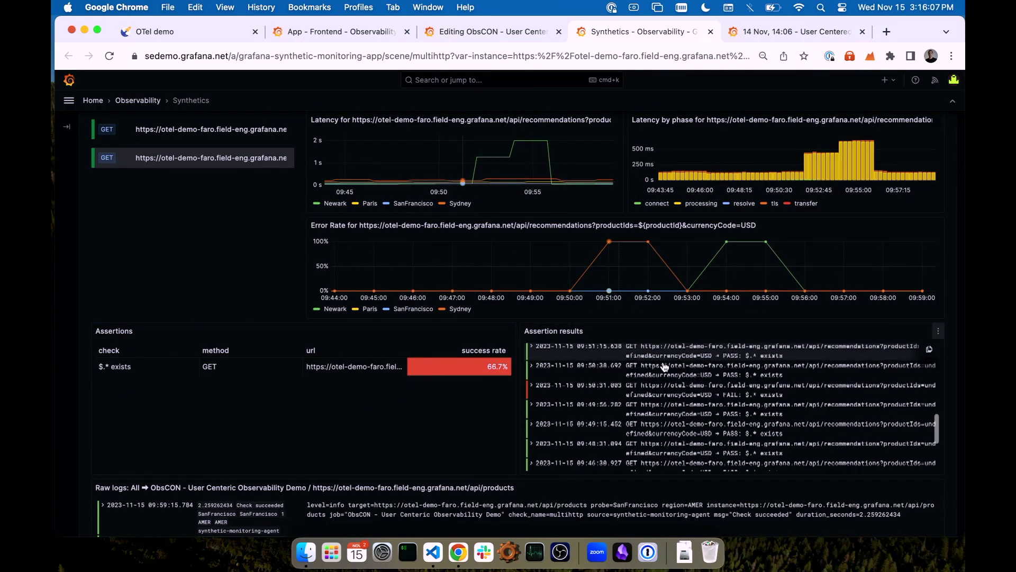
click(721, 383)
scroll(731, 404, down, 1)
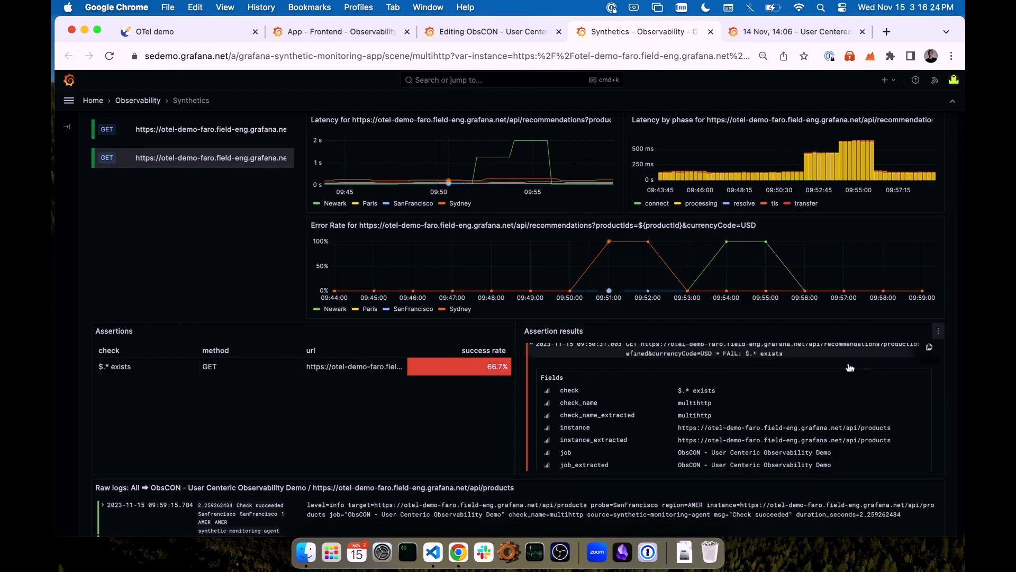
key(ctrl+Up)
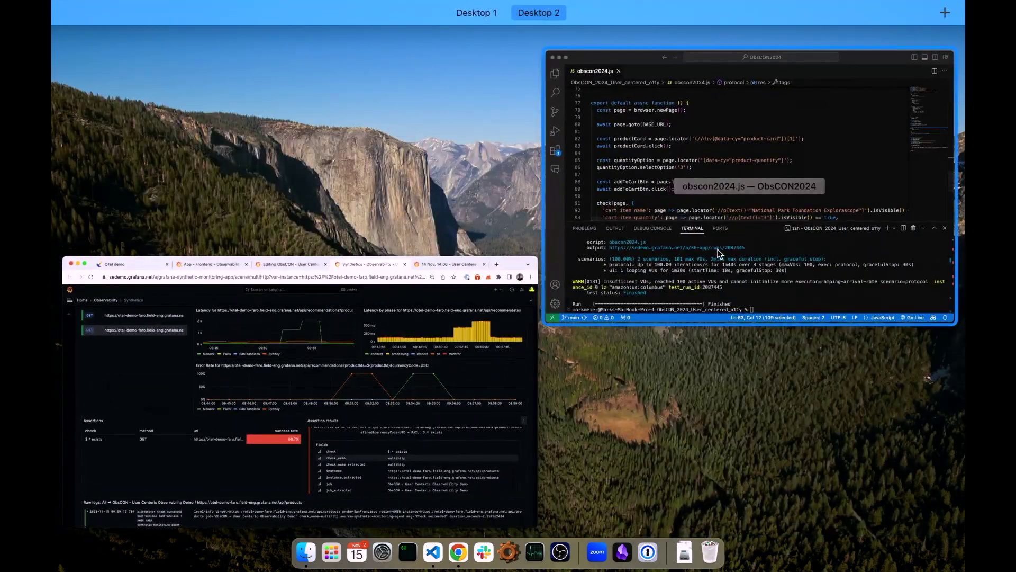
click(715, 211)
text(clear)
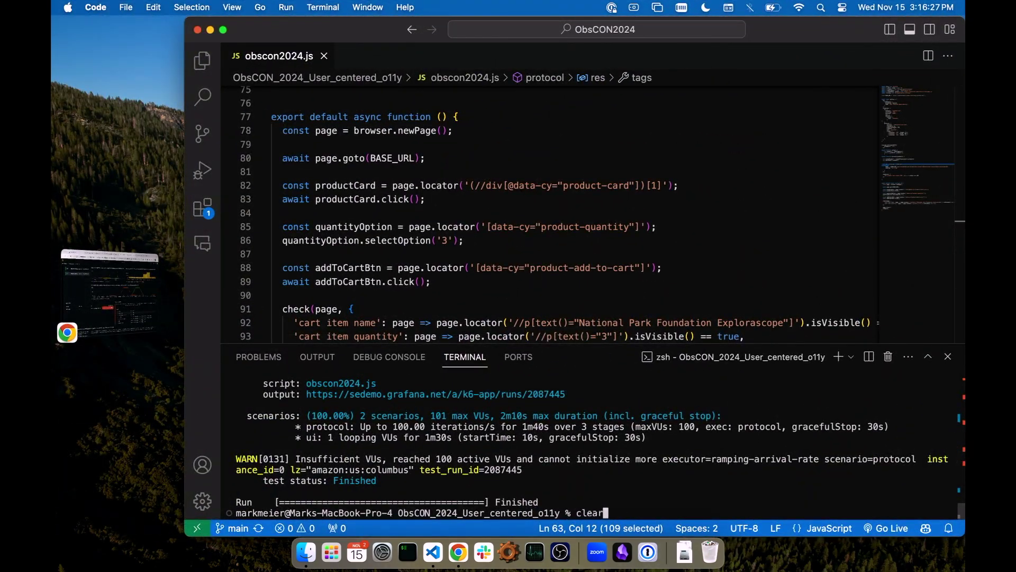
key(Return)
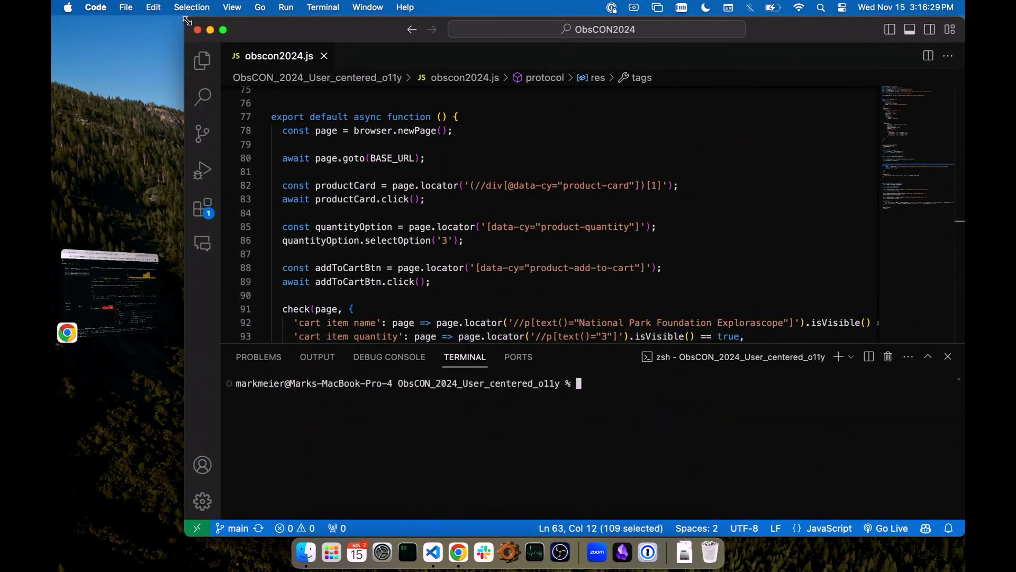
drag(186, 18, 53, 5)
scroll(497, 168, up, 15)
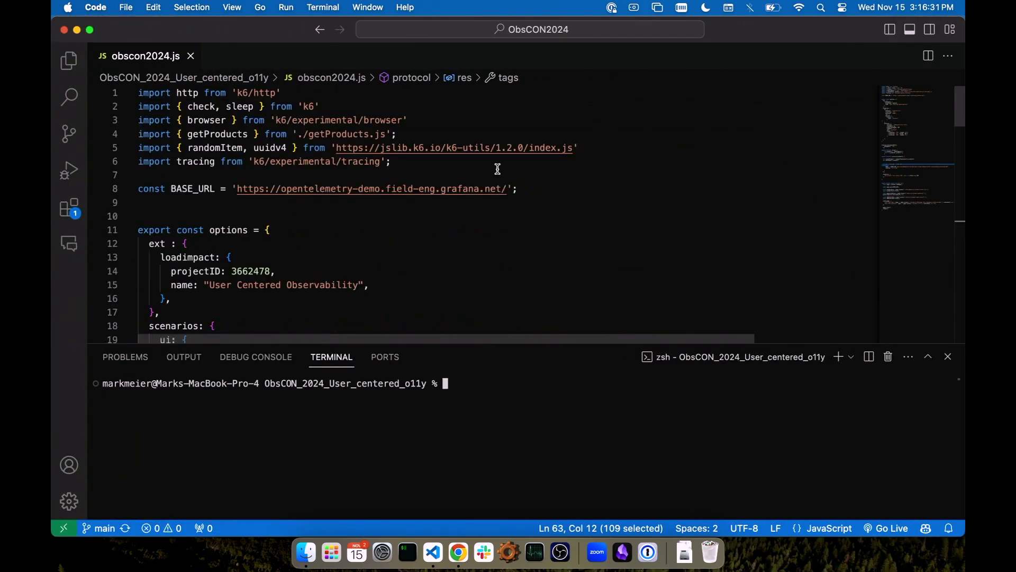
drag(534, 342, 537, 456)
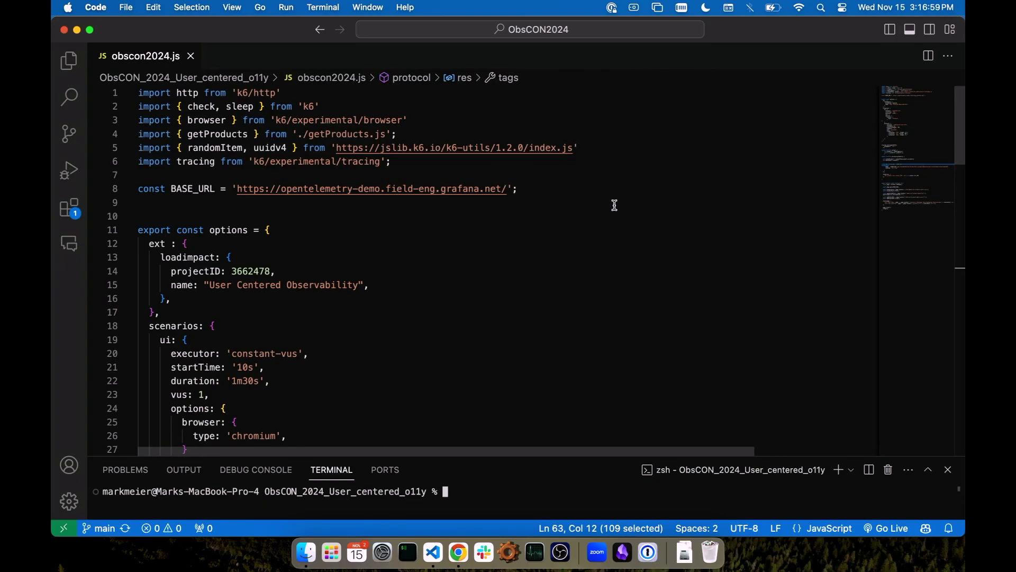
scroll(453, 191, down, 5)
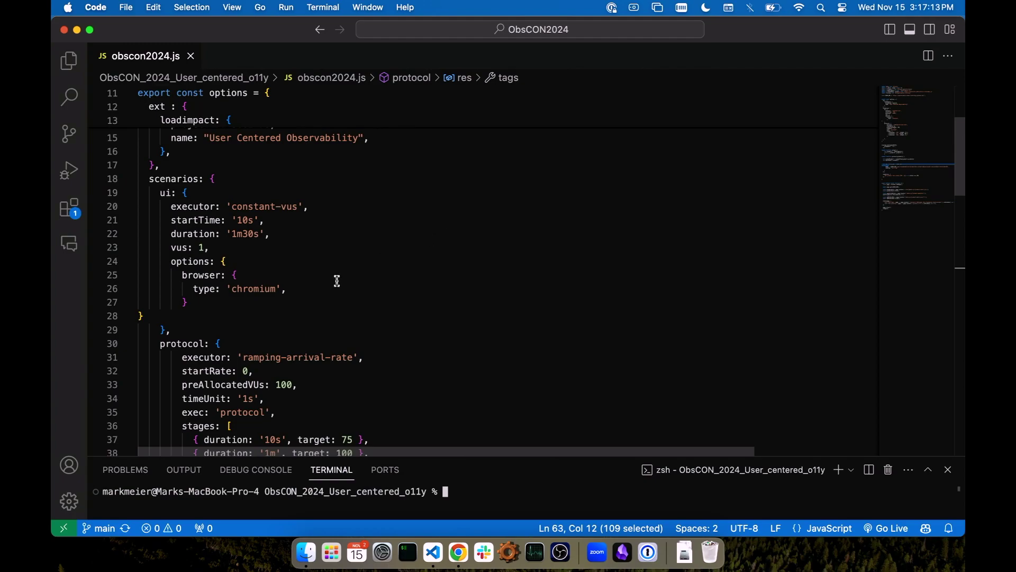
scroll(329, 312, down, 5)
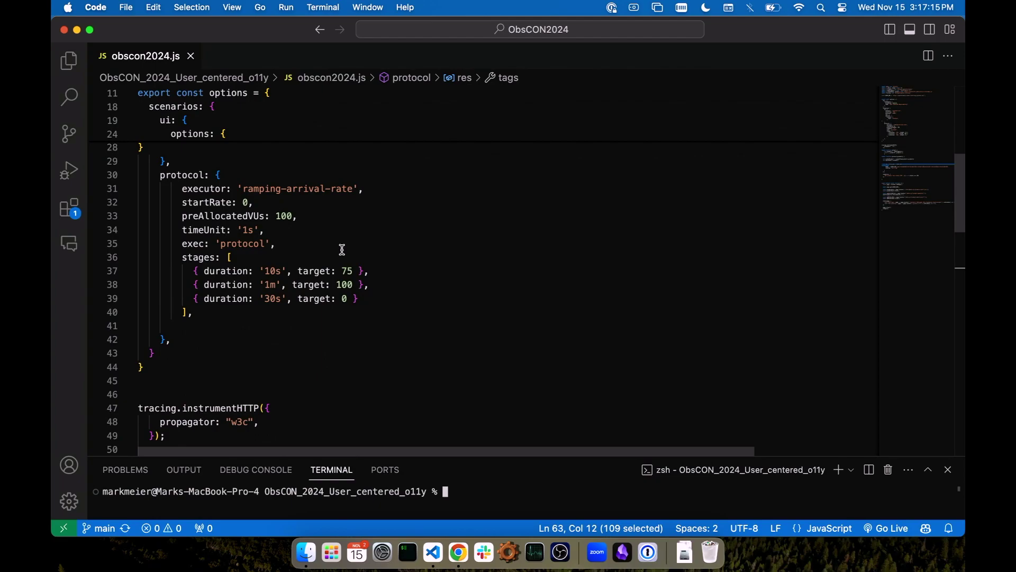
scroll(343, 250, down, 6)
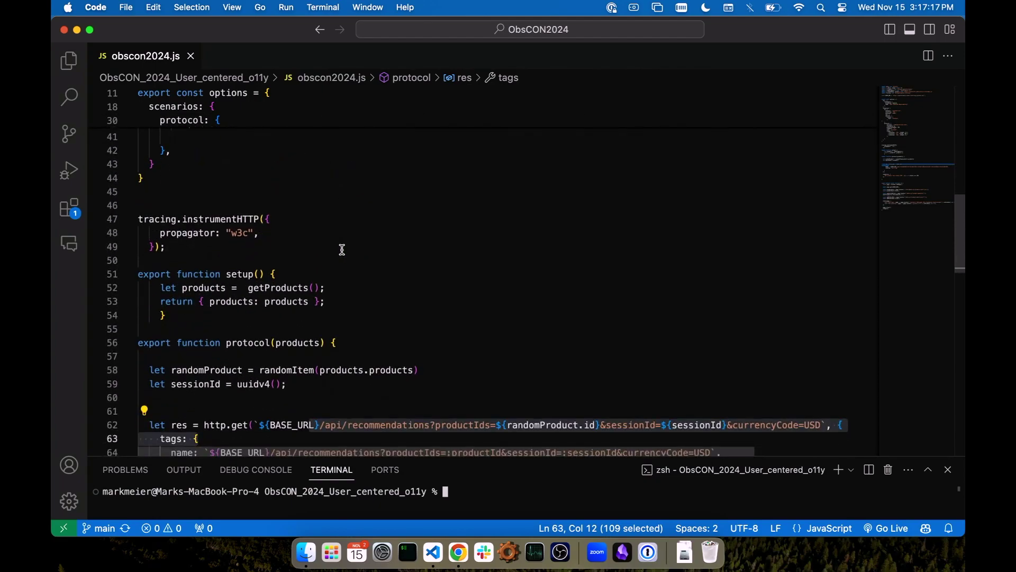
scroll(370, 243, down, 4)
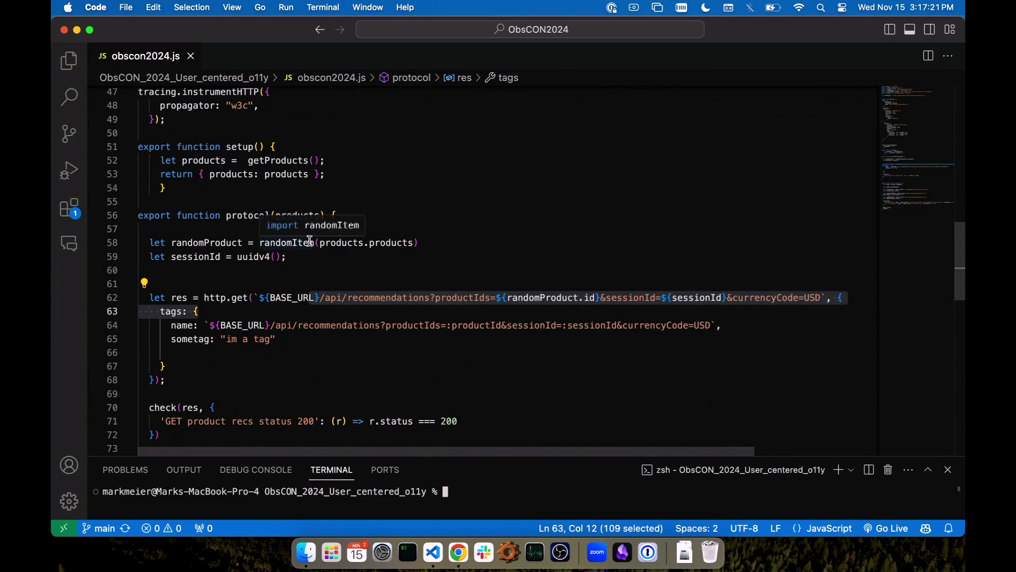
scroll(308, 247, down, 2)
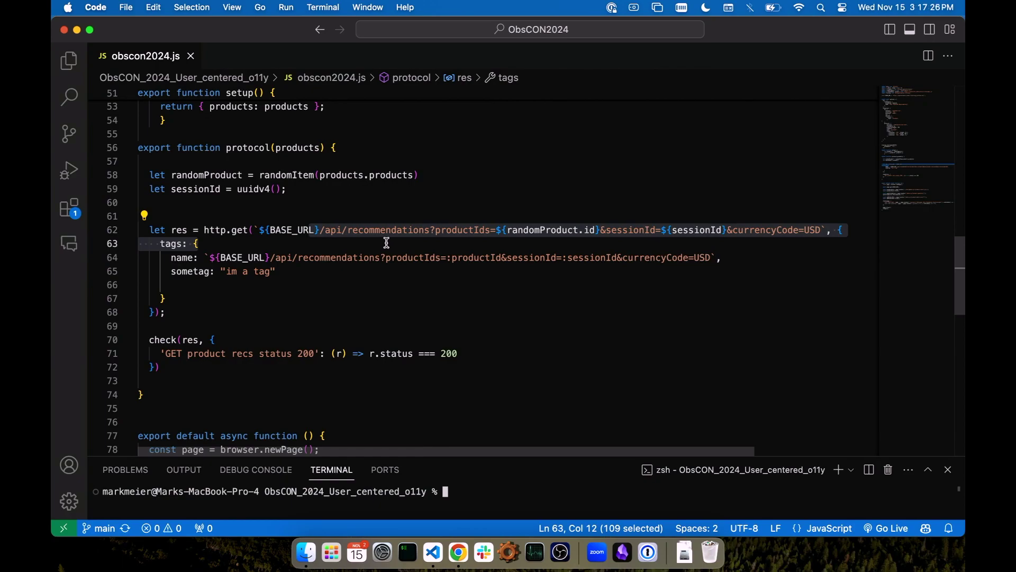
scroll(515, 264, down, 3)
scroll(515, 265, down, 5)
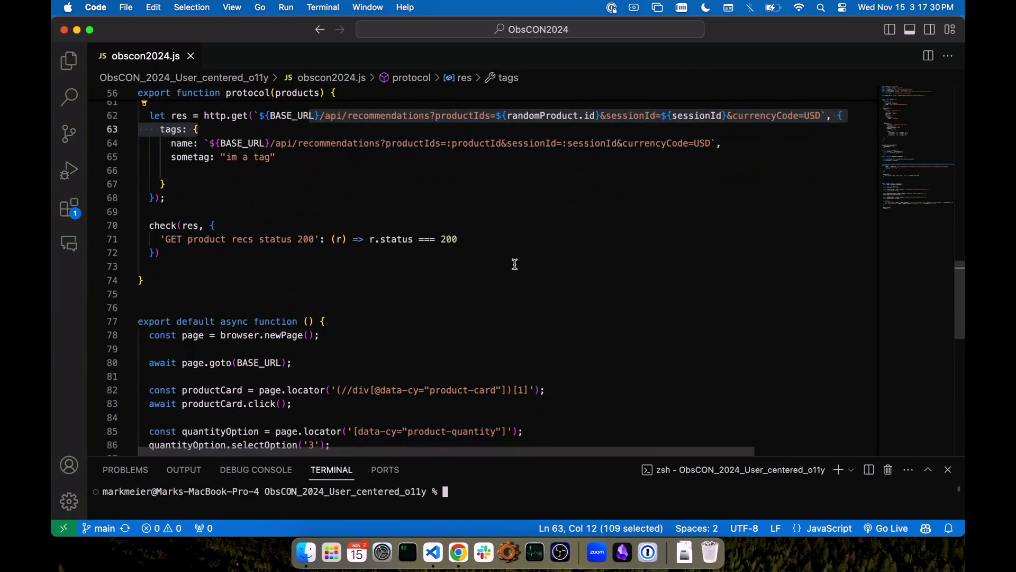
scroll(394, 254, down, 3)
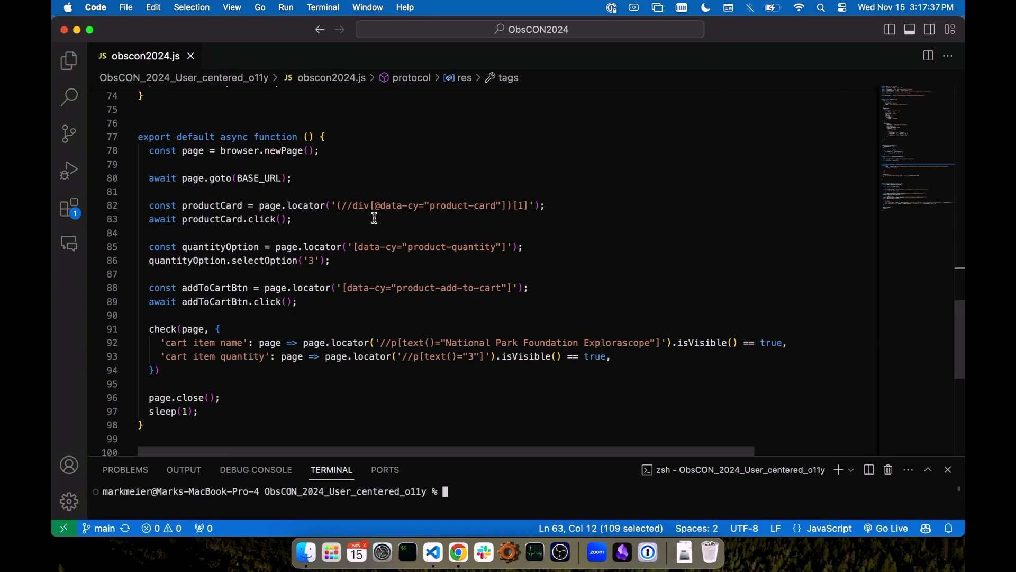
- Enlarge the terminal and start the obscon2024.js load test with 'k6 cloud obscon2024.js'
drag(541, 456, 546, 358)
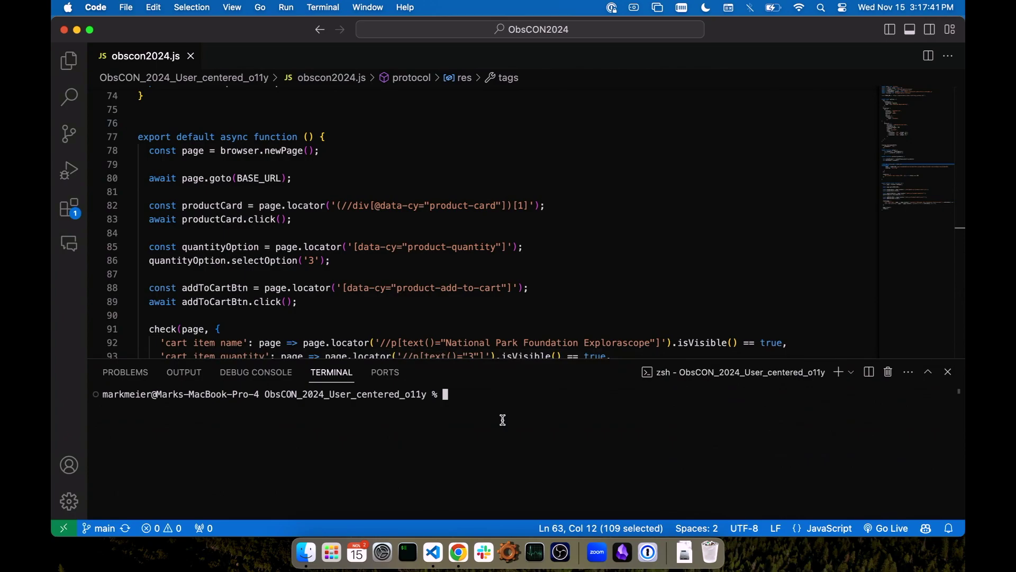
text(k6 run)
text( o)
key(Tab)
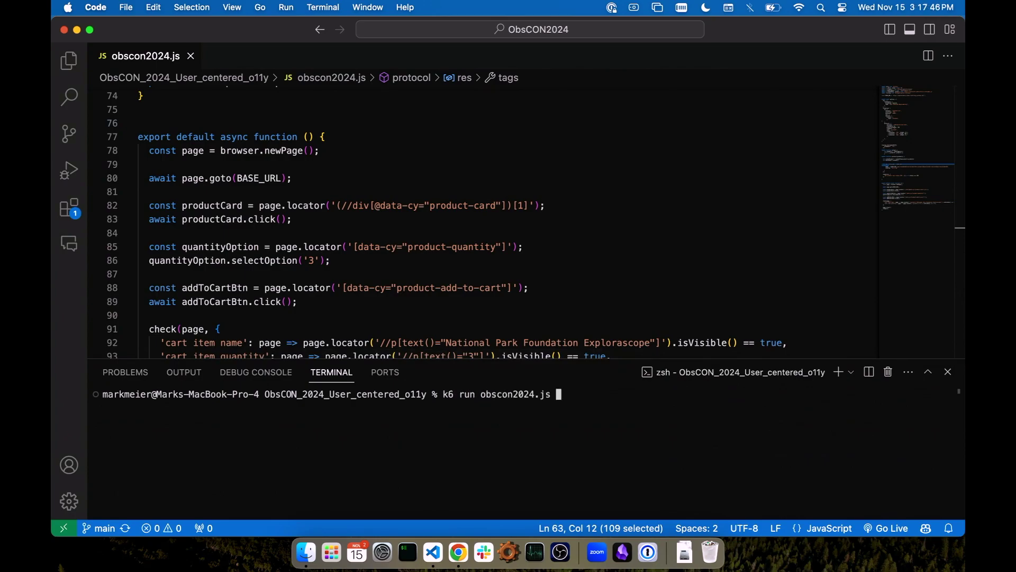
key(BackSpace)
key(BackSpace)
key(BackSpace)
key(BackSpace)
key(BackSpace)
key(BackSpace)
key(BackSpace)
key(BackSpace)
key(BackSpace)
key(BackSpace)
key(BackSpace)
key(BackSpace)
key(BackSpace)
key(BackSpace)
key(BackSpace)
key(BackSpace)
key(BackSpace)
key(BackSpace)
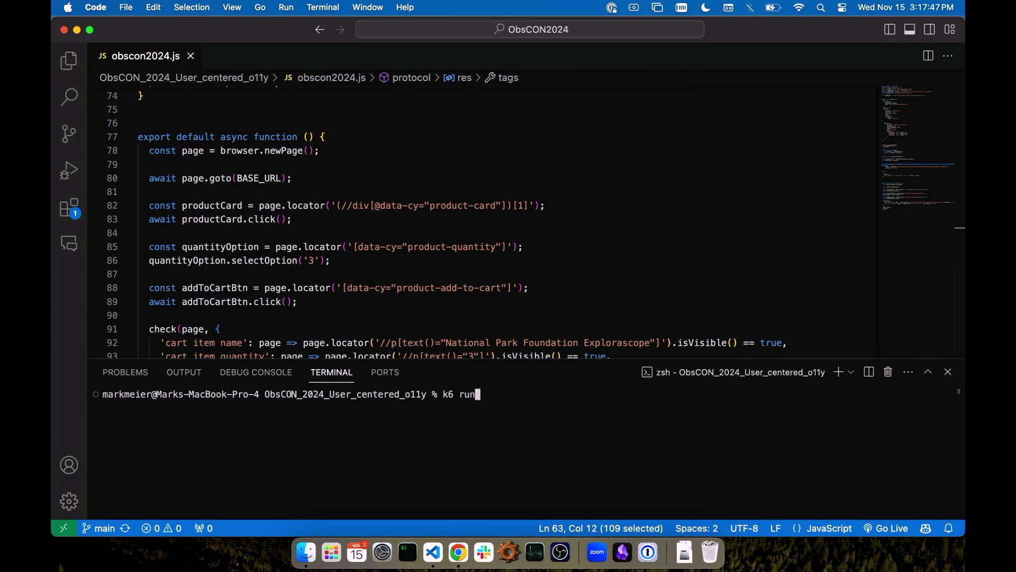
text(cloud ob)
key(Tab)
key(Return)
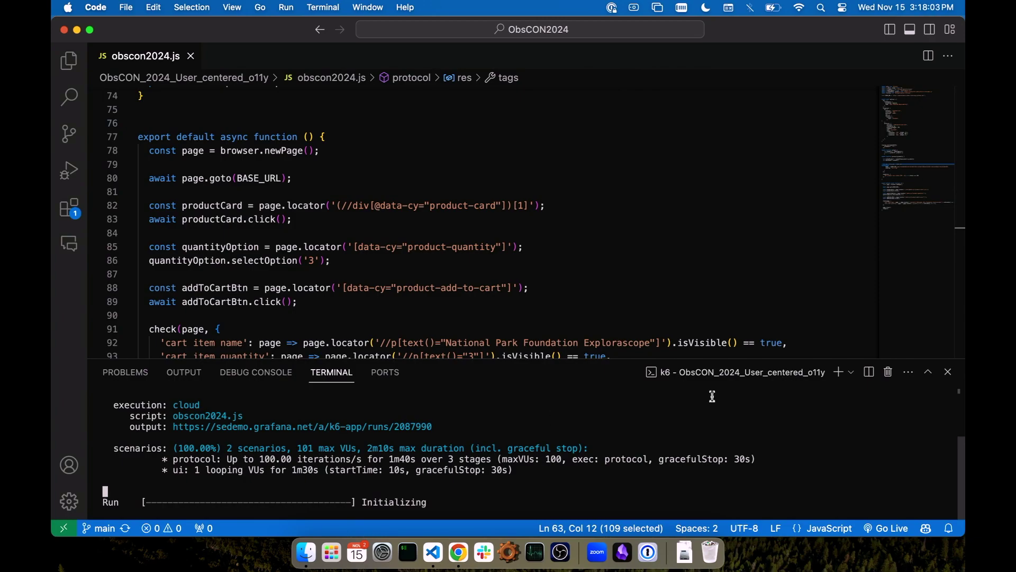
- Switch back to the Chrome window showing Grafana Cloud
key(ctrl+alt+BackSpace)
key(ctrl+Up)
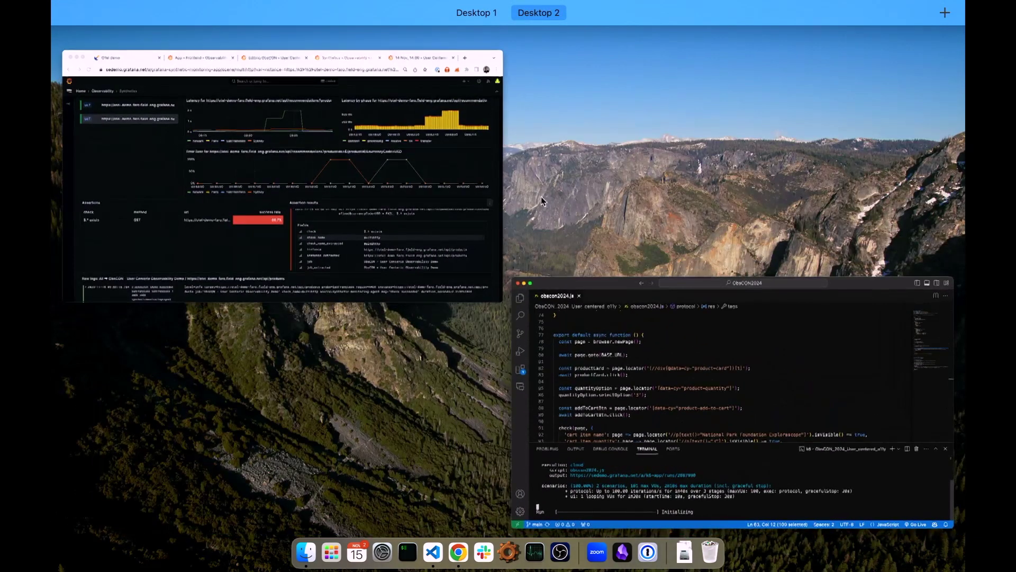
click(340, 227)
- Show the 14 Nov, 14:06 k6 test run's results and its protocol, default and ui scenarios
click(785, 34)
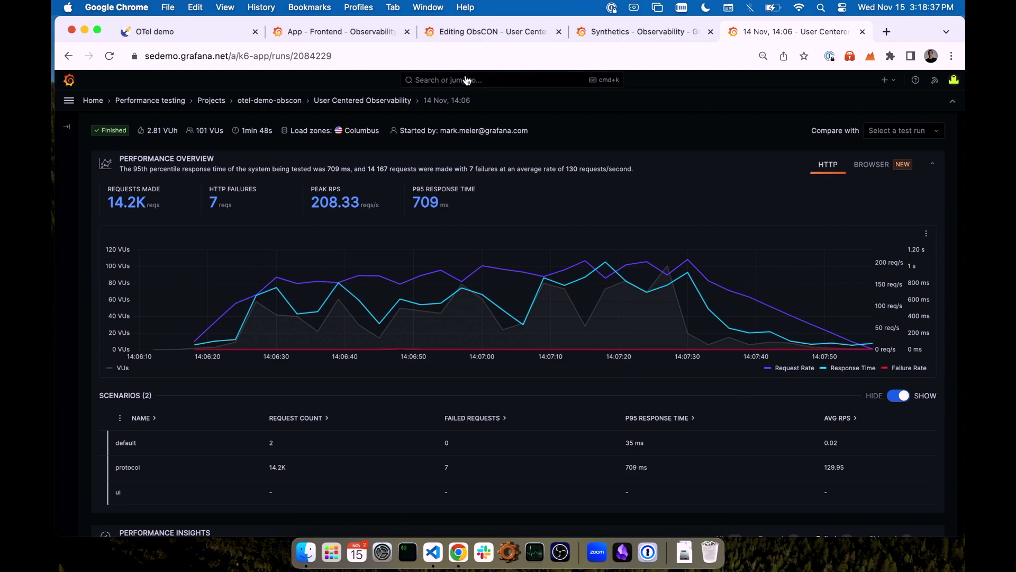
mouse_move(259, 337)
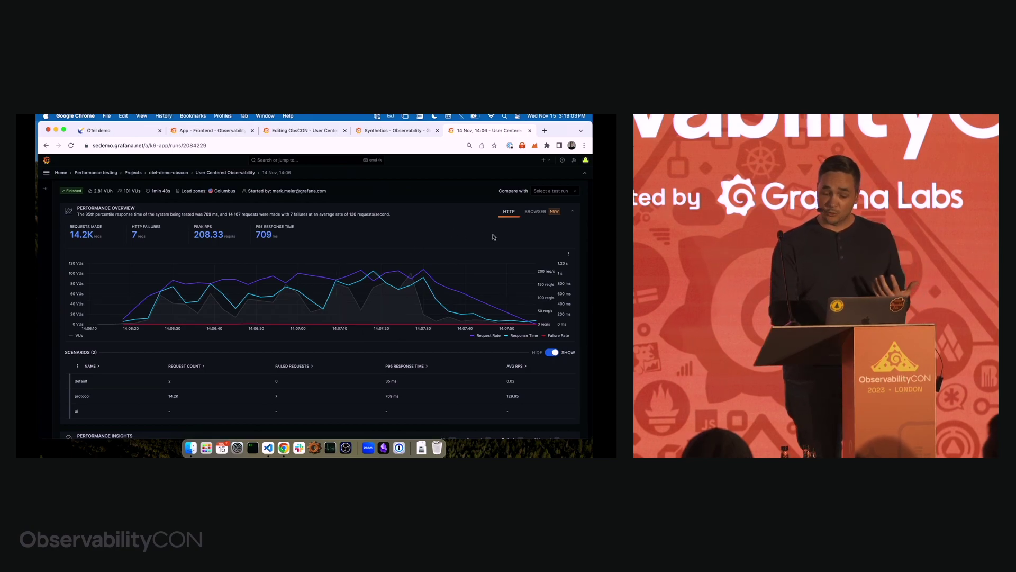
- View the run's browser web vitals (LCP, FID, CLS, INP), then return to the HTTP overview
click(535, 211)
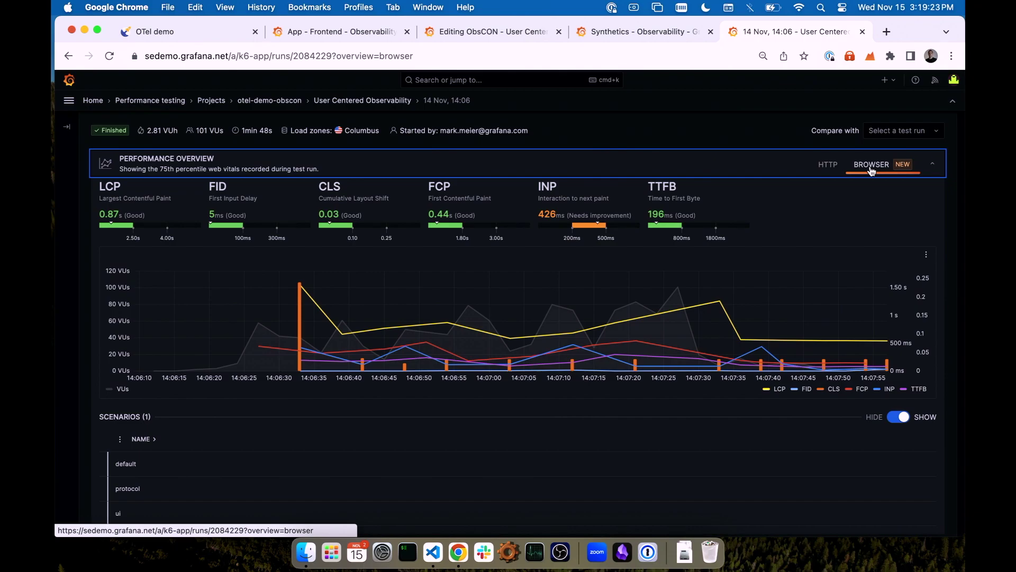
click(831, 165)
- Expand the /api/recommendations request with status 308 and open its traces
scroll(602, 220, down, 5)
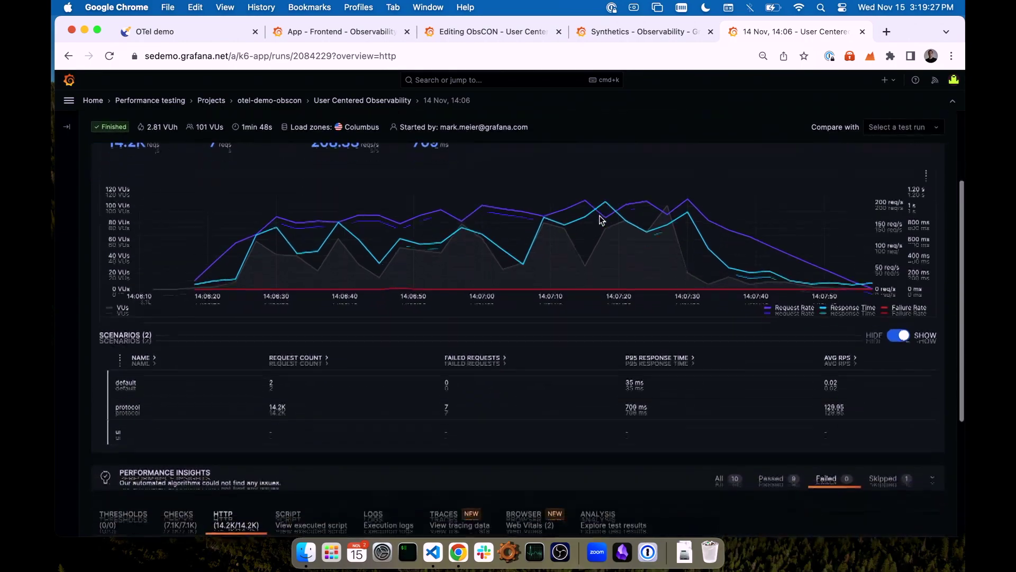
scroll(573, 261, down, 2)
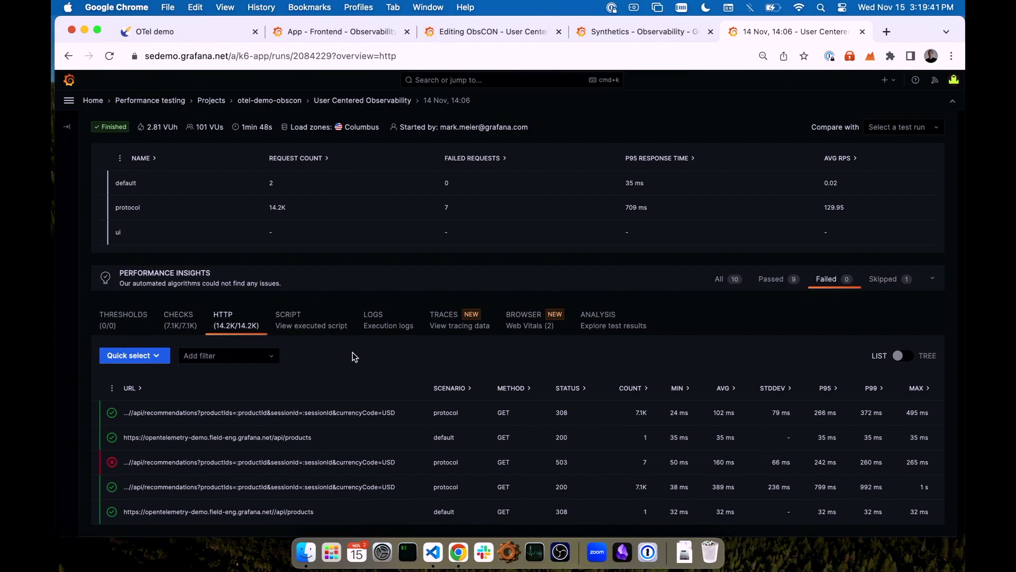
click(408, 412)
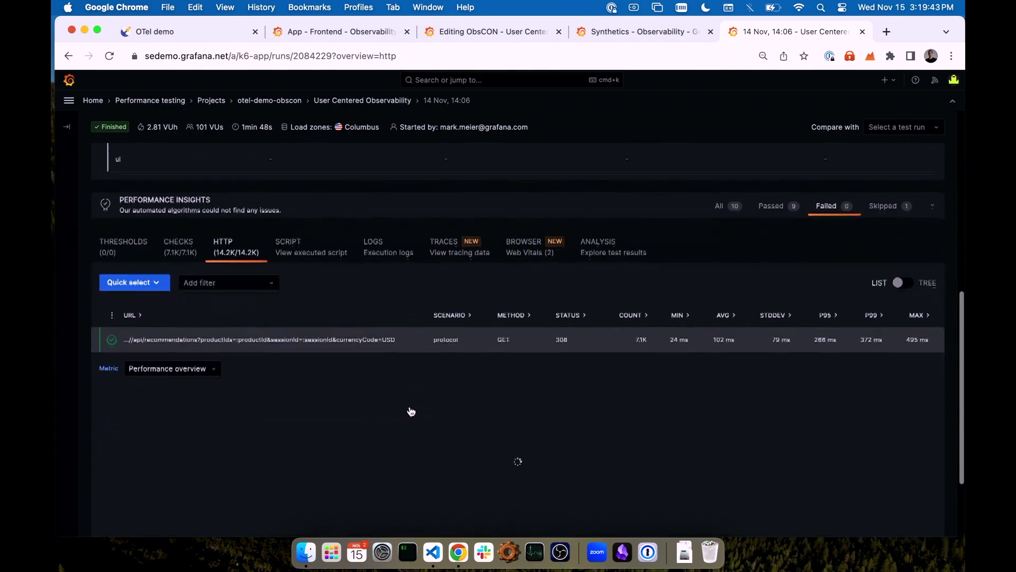
scroll(425, 284, down, 3)
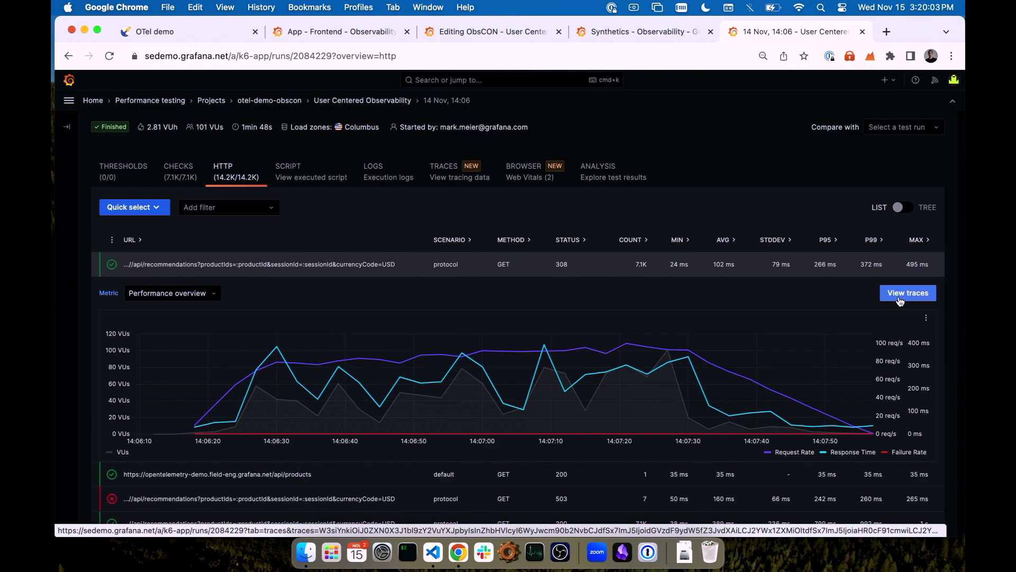
click(900, 296)
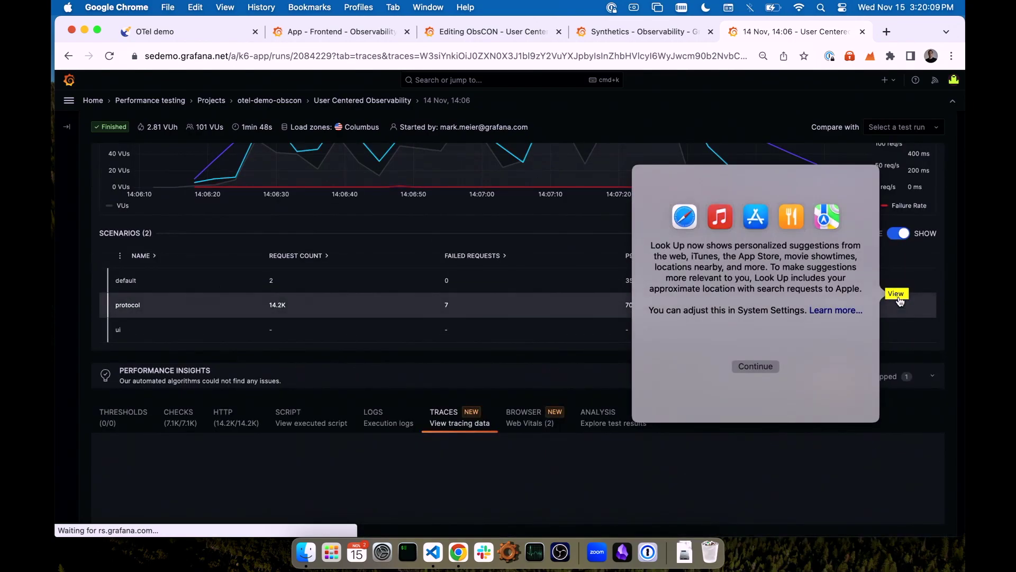
- Expand the frontend GET span's duration chart and inspect the exemplar near 14:07:10
click(944, 189)
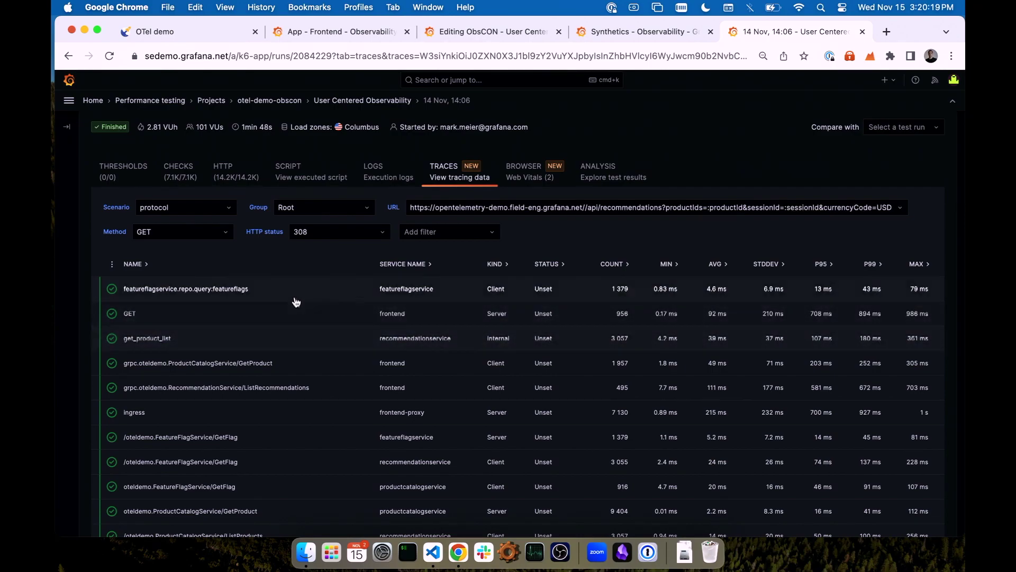
click(288, 312)
scroll(341, 284, down, 2)
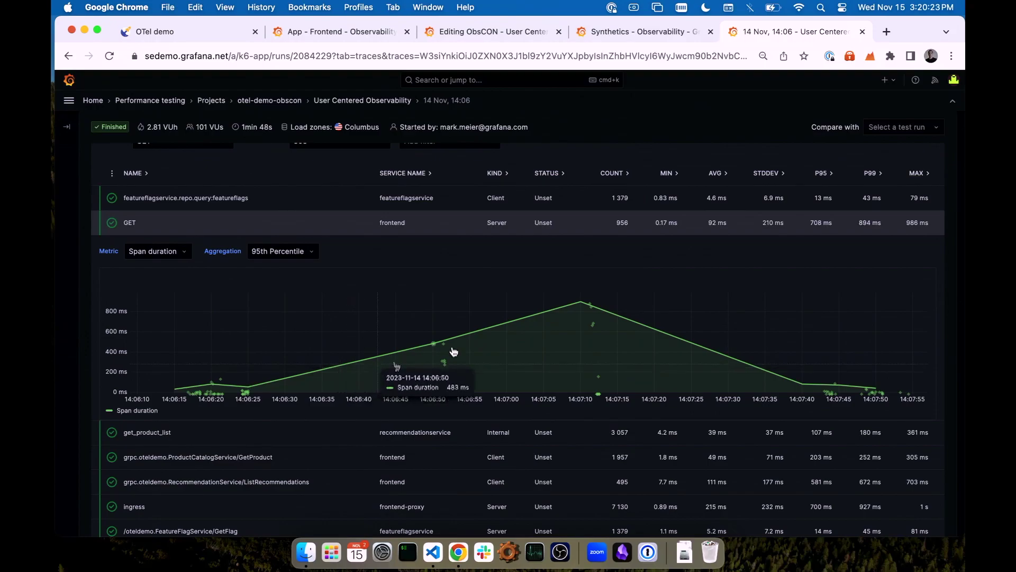
click(593, 323)
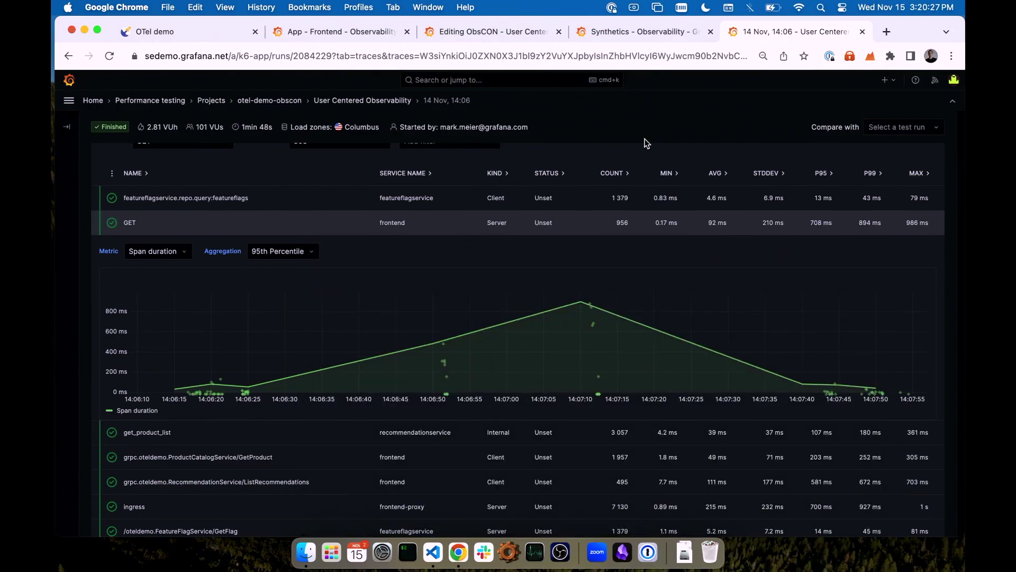
click(592, 324)
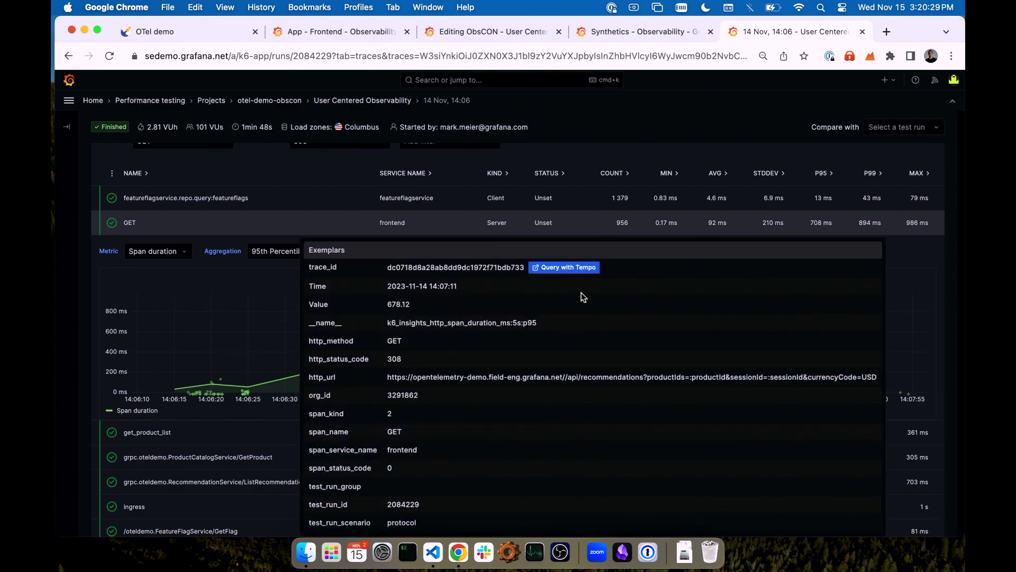
scroll(685, 179, up, 5)
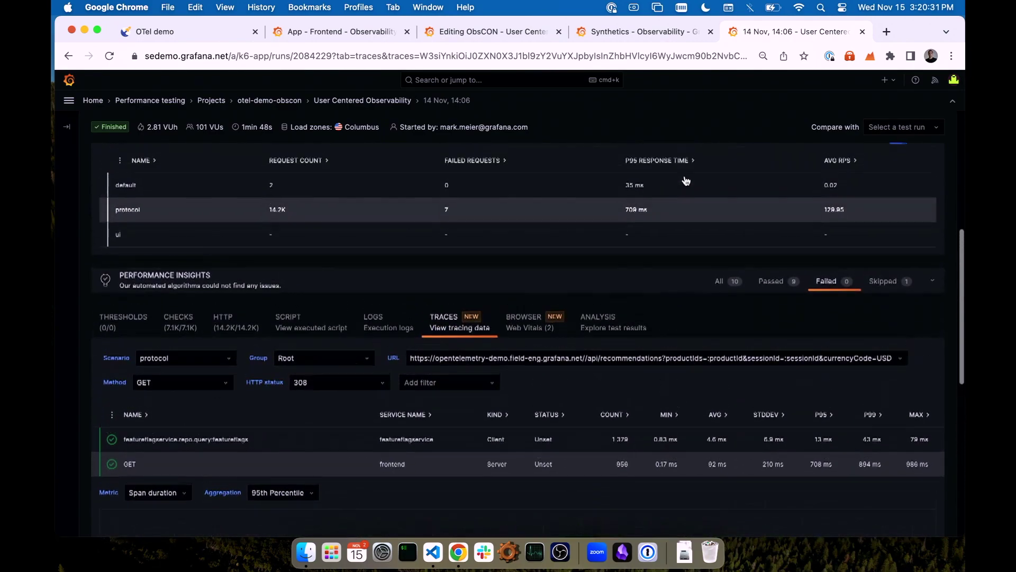
scroll(685, 180, up, 6)
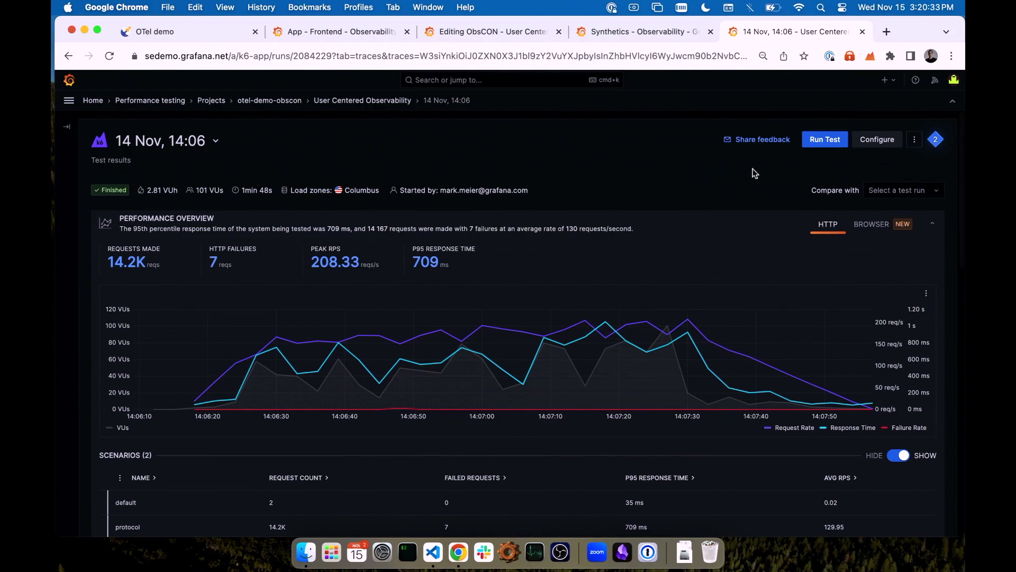
click(874, 190)
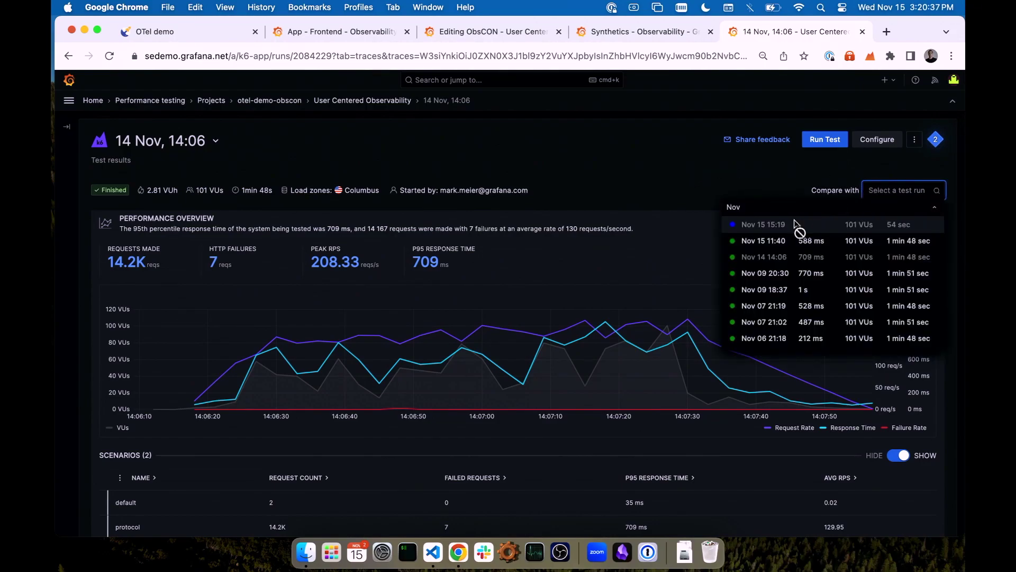
click(700, 195)
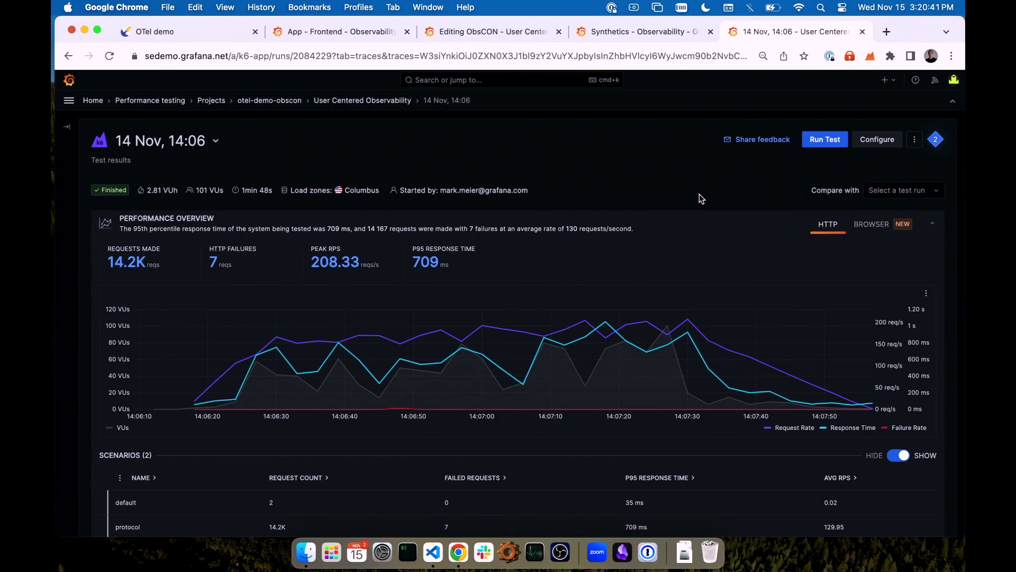